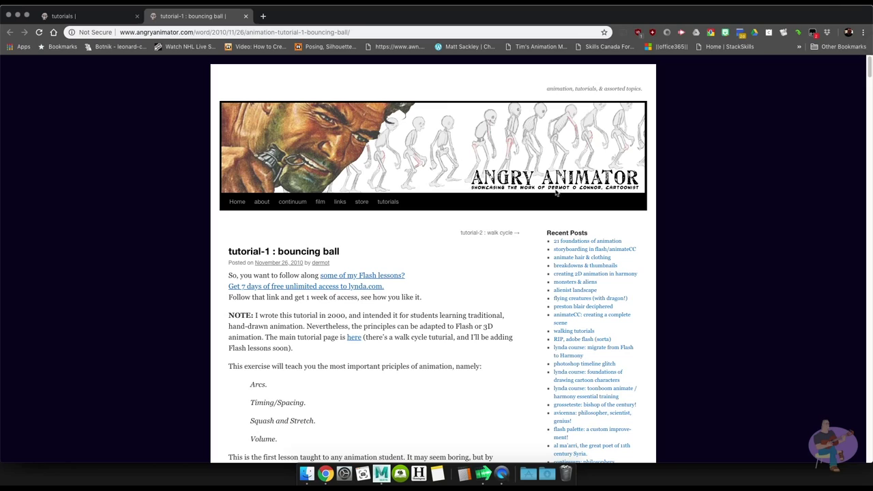
Step: Find the bouncing ball image files link on the Angry Animator tutorial page, and switch to Autodesk Maya
{"action": "left_click_drag", "start_coordinate": [869, 77], "coordinate": [869, 269]}
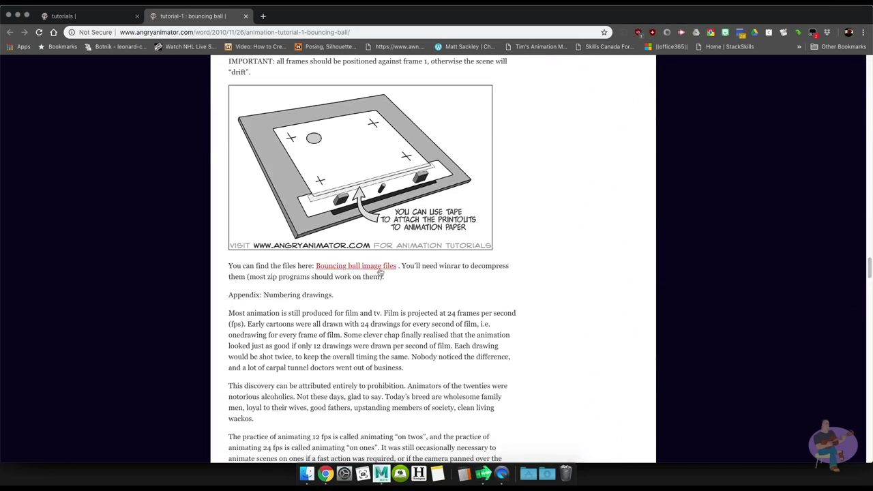
{"action": "left_click", "coordinate": [18, 15]}
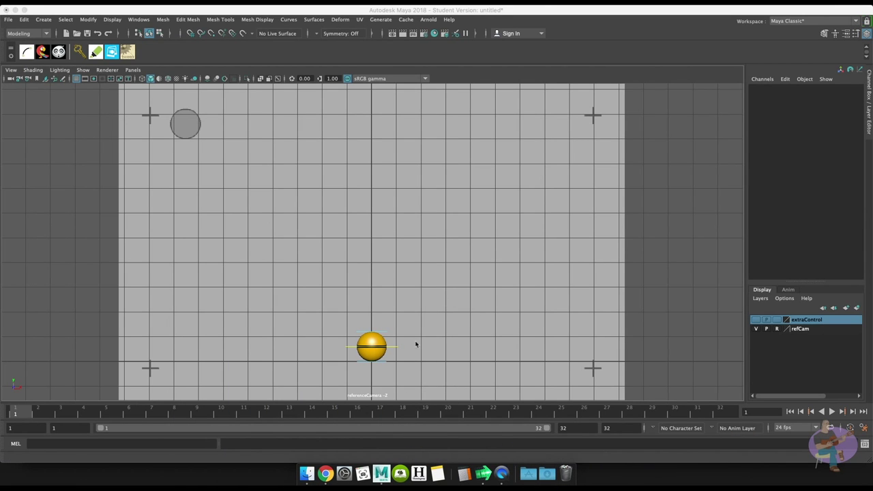
Step: Move the ball's main control onto the reference circle at frame 1, at about Translate X -12.54 and Y 15.02
{"action": "left_click", "coordinate": [390, 347]}
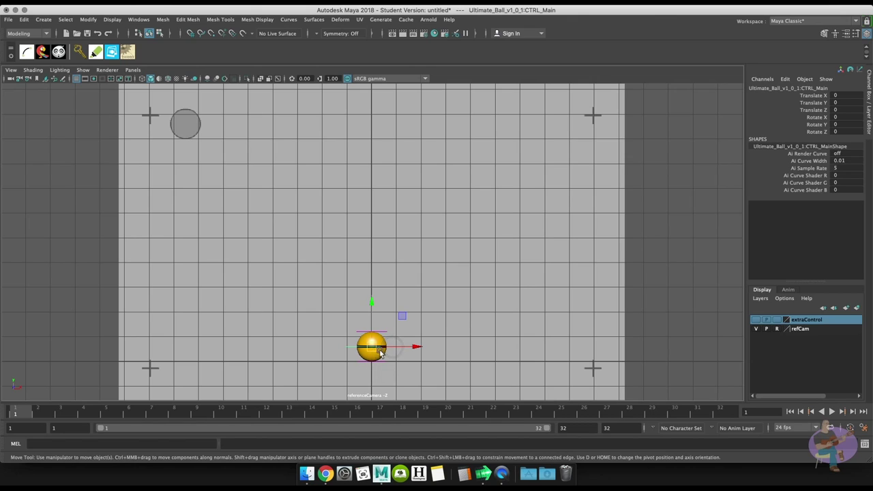
{"action": "left_click_drag", "start_coordinate": [354, 285], "coordinate": [186, 128]}
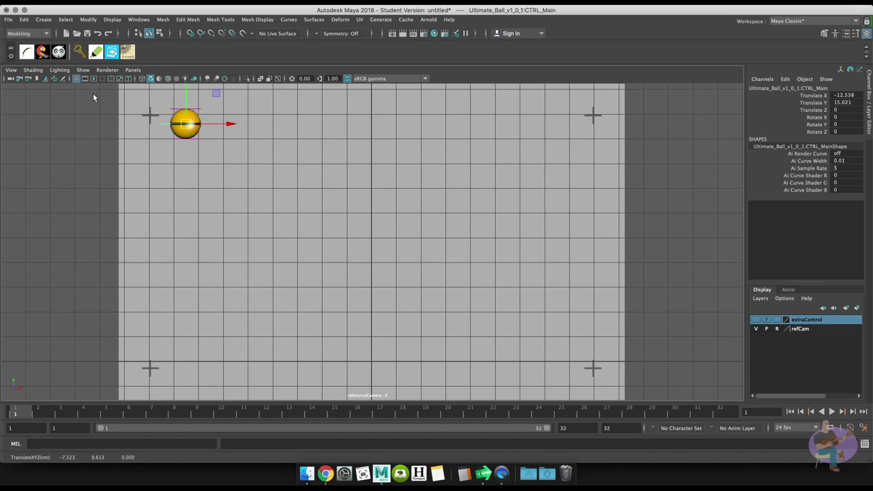
{"action": "left_click", "coordinate": [30, 53]}
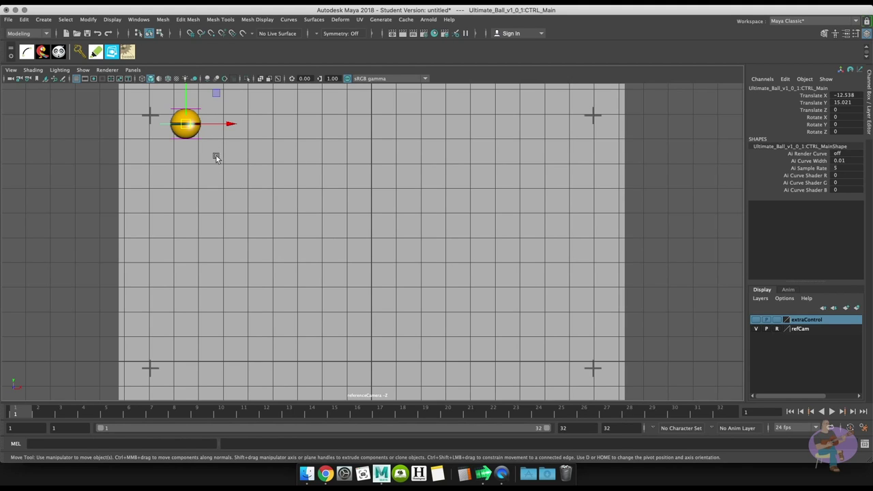
Step: Rotate the ball's main control to about -89.9 on Z and key all the ball controls at frame 1
{"action": "left_click", "coordinate": [819, 131]}
{"action": "key", "text": "e"}
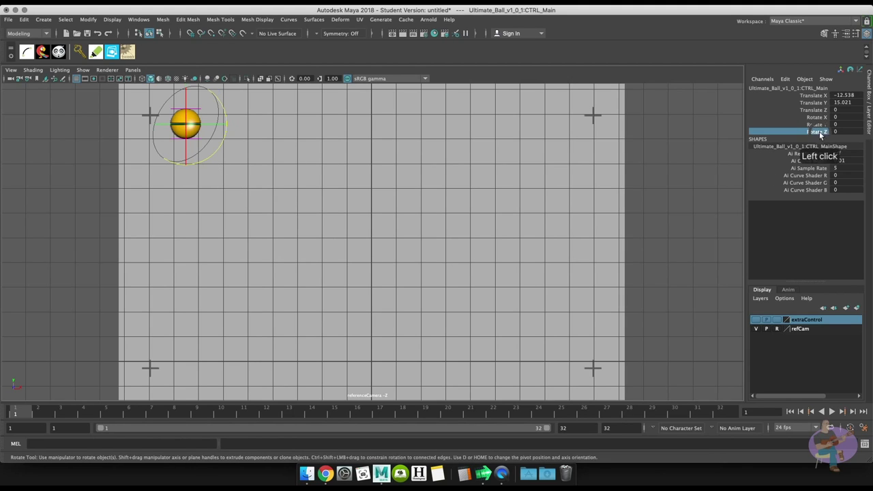
{"action": "middle_click_drag", "start_coordinate": [382, 172], "coordinate": [265, 164]}
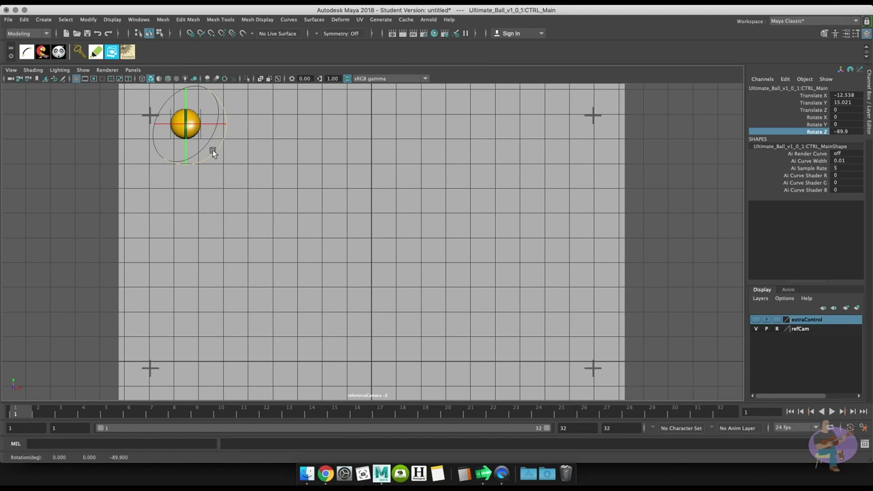
{"action": "left_click", "coordinate": [193, 188]}
{"action": "left_click_drag", "start_coordinate": [175, 117], "coordinate": [223, 156]}
{"action": "key", "text": "w"}
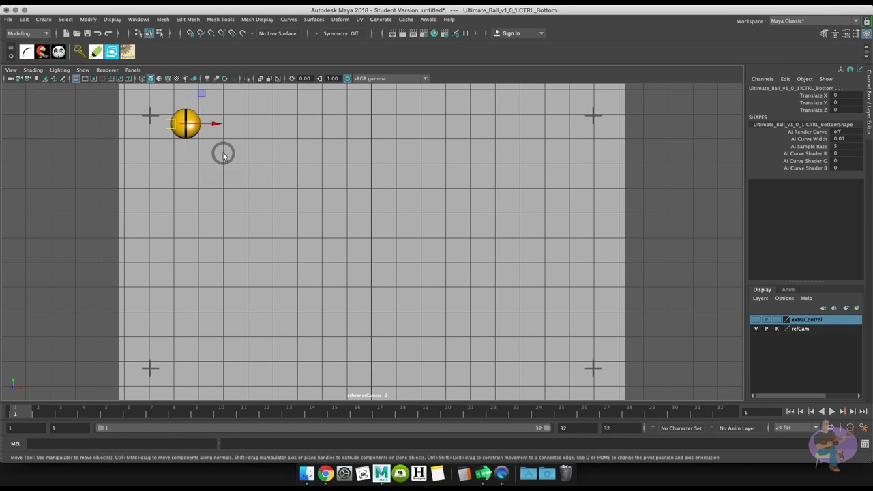
{"action": "key", "text": "s"}
Step: At frame 7, pose the ball on the squashed reference at about X -3.37, Y 0, Rotate Z -179.4, and key all its controls
{"action": "left_click", "coordinate": [25, 411]}
{"action": "left_click", "coordinate": [48, 413]}
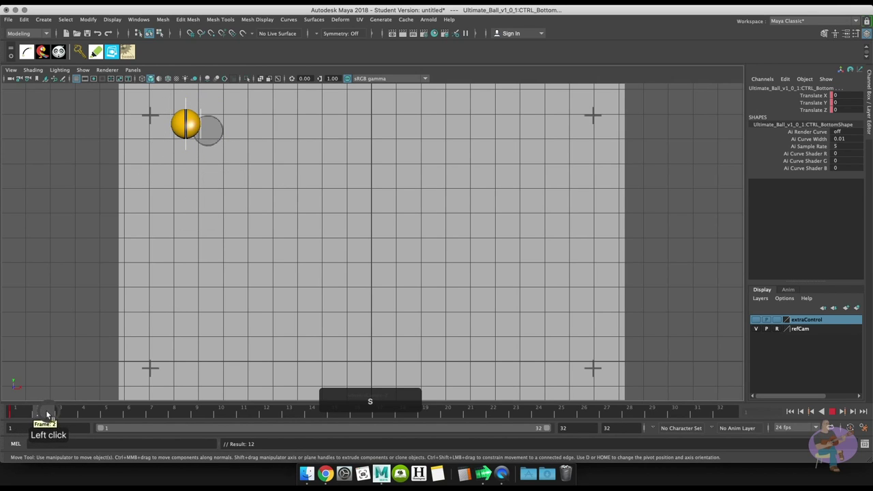
{"action": "left_click_drag", "start_coordinate": [47, 414], "coordinate": [152, 416]}
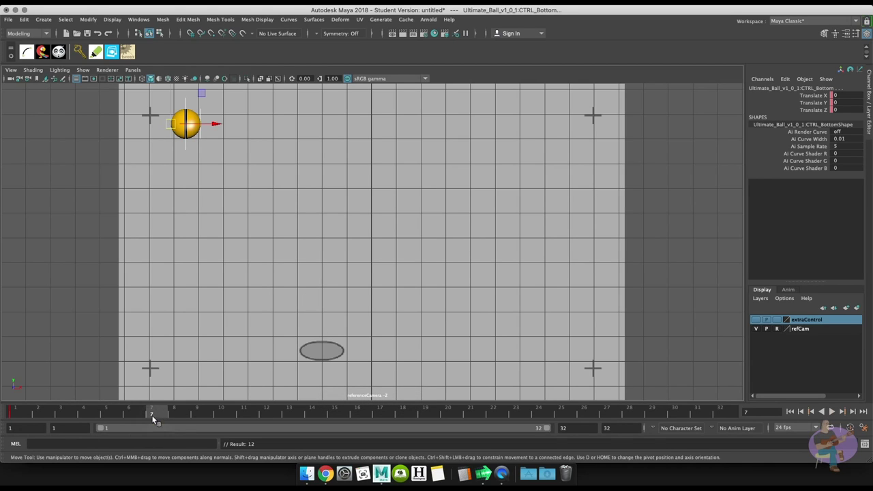
{"action": "left_click", "coordinate": [184, 141]}
{"action": "left_click_drag", "start_coordinate": [186, 126], "coordinate": [322, 347]}
{"action": "key", "text": "e"}
{"action": "left_click_drag", "start_coordinate": [322, 307], "coordinate": [555, 193]}
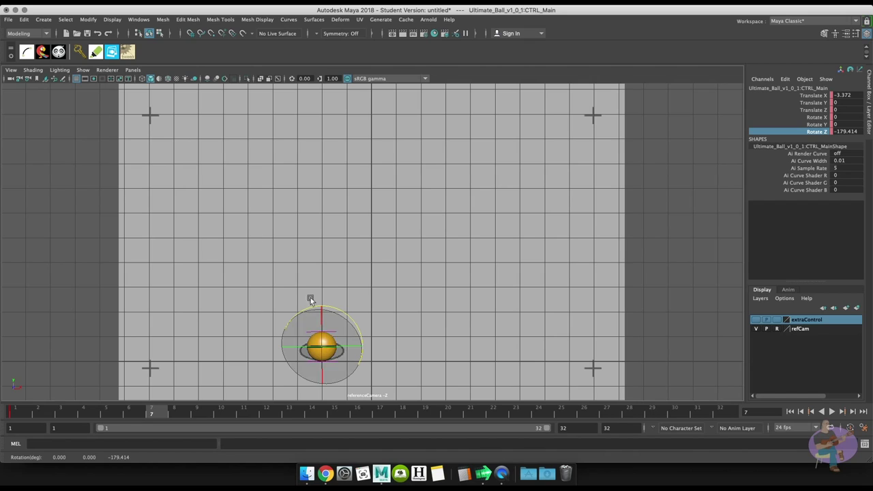
{"action": "left_click", "coordinate": [284, 286]}
{"action": "key", "text": "w"}
{"action": "left_click", "coordinate": [355, 370]}
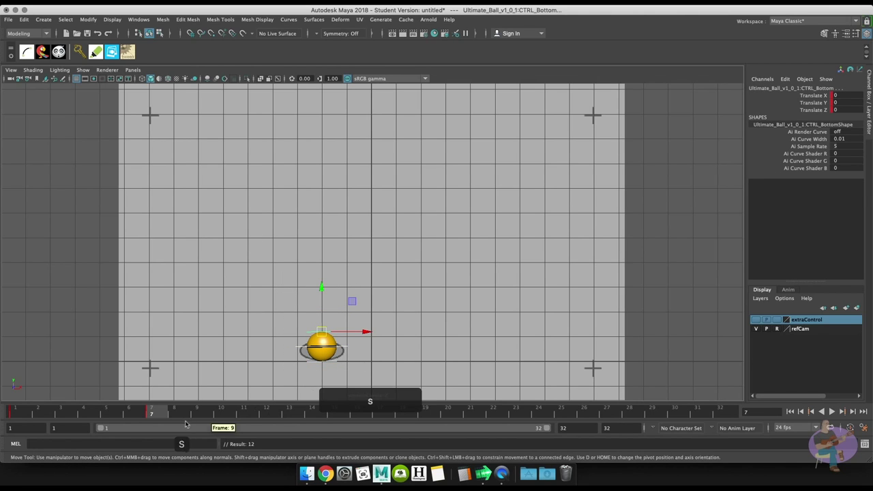
Step: At frame 17, pose the ball on the reference at about X 4.78, Y -0.06, Rotate Z -360.5, and key all its controls
{"action": "left_click", "coordinate": [152, 409]}
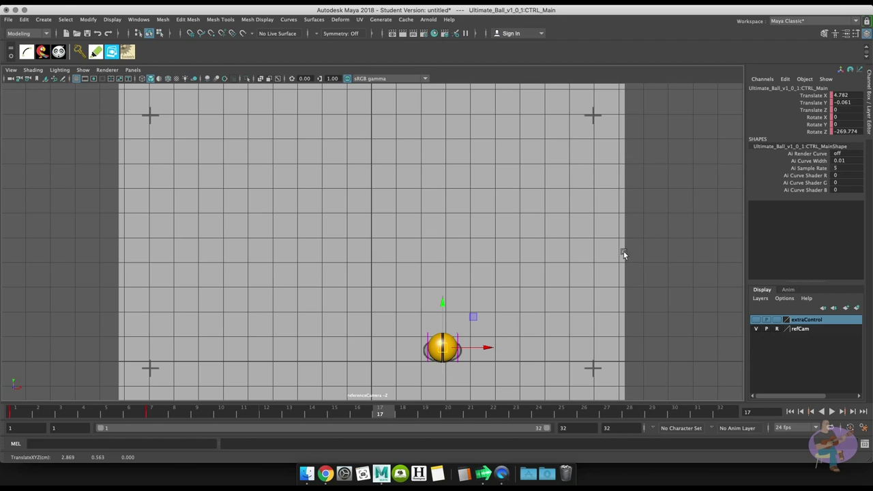
{"action": "left_click", "coordinate": [813, 131]}
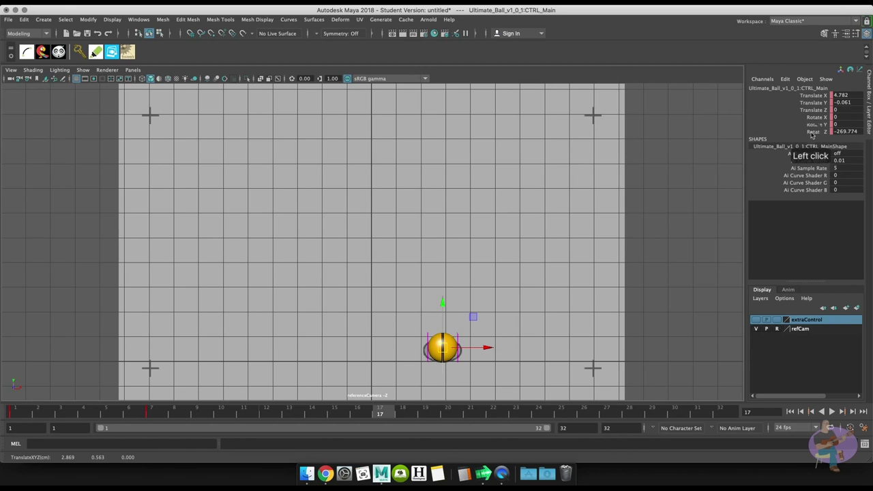
{"action": "middle_click_drag", "start_coordinate": [572, 190], "coordinate": [696, 208]}
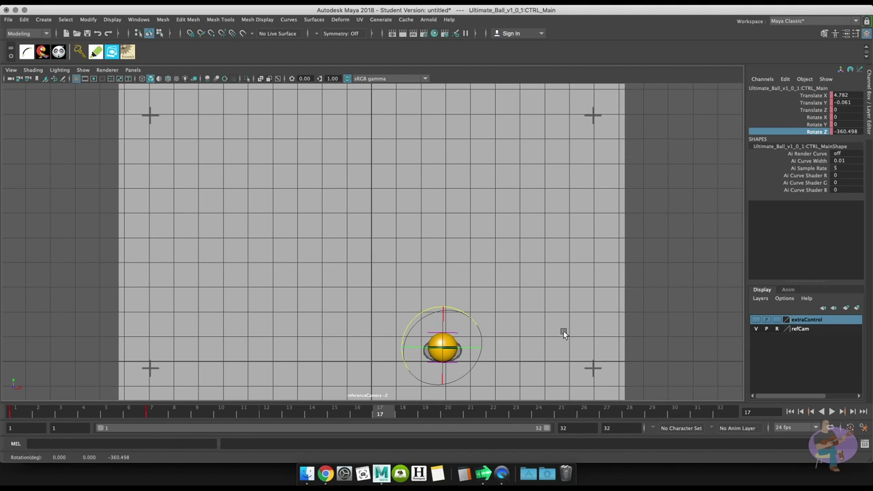
{"action": "key", "text": "w"}
{"action": "left_click", "coordinate": [376, 320]}
{"action": "left_click", "coordinate": [485, 379]}
{"action": "key", "text": "s"}
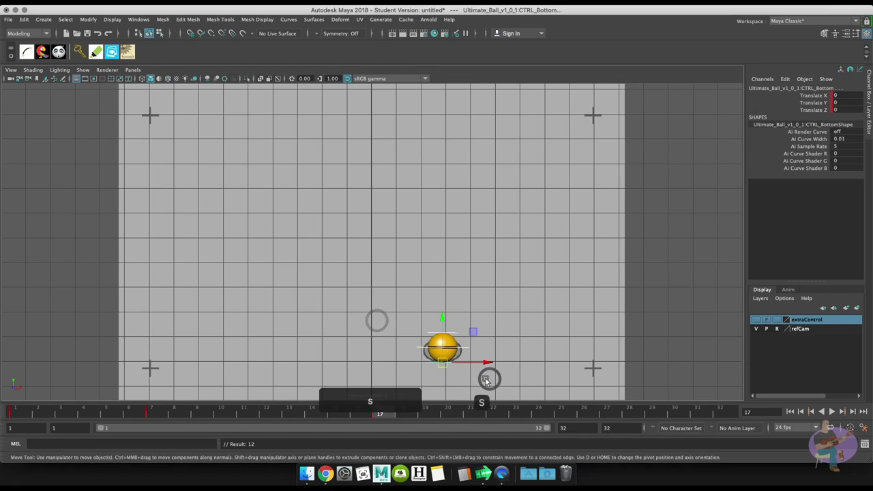
Step: At frame 21, pose the ball on the airborne reference at about X 7.2, Y 5.92, Rotate Z -449.3, and key all its controls
{"action": "left_click_drag", "start_coordinate": [429, 413], "coordinate": [480, 411]}
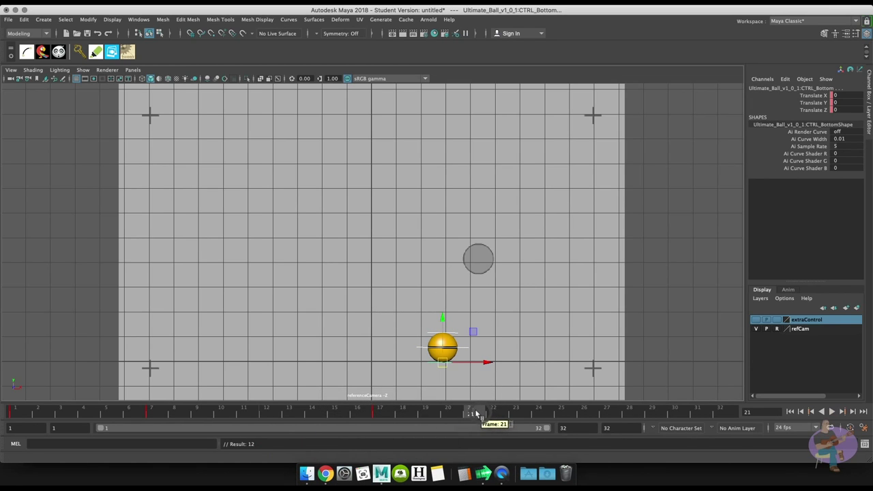
{"action": "left_click", "coordinate": [450, 355]}
{"action": "left_click_drag", "start_coordinate": [452, 348], "coordinate": [480, 259]}
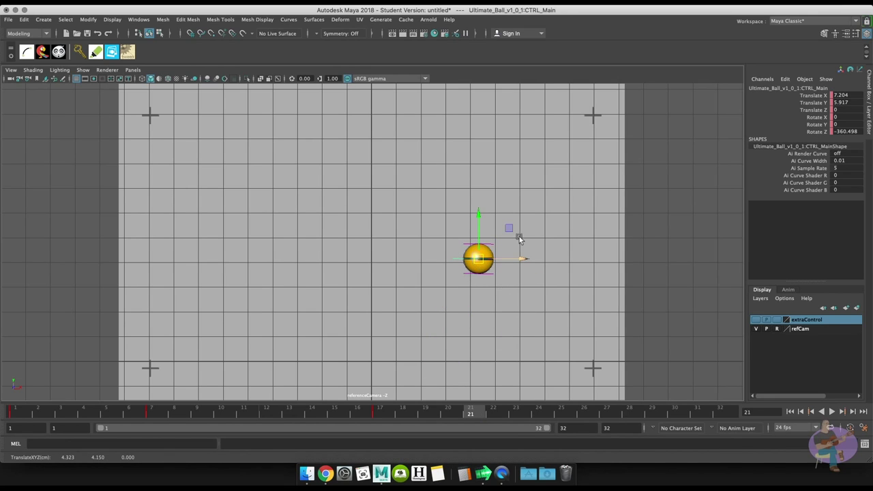
{"action": "key", "text": "e"}
{"action": "left_click", "coordinate": [526, 196]}
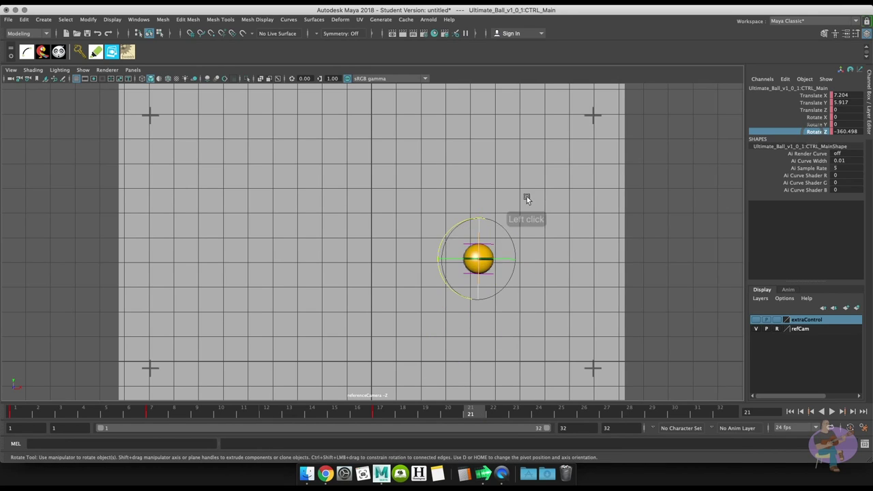
{"action": "middle_click_drag", "start_coordinate": [524, 194], "coordinate": [561, 198]}
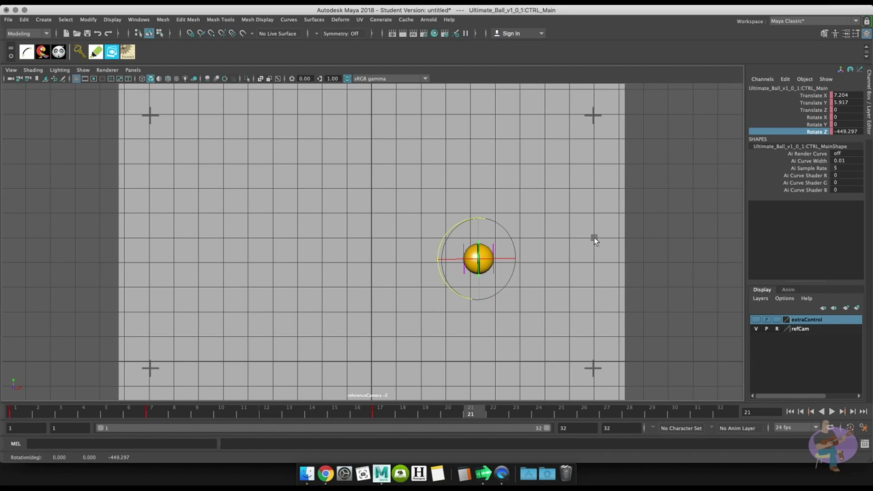
{"action": "left_click", "coordinate": [458, 172]}
{"action": "left_click", "coordinate": [526, 295]}
{"action": "key", "text": "s"}
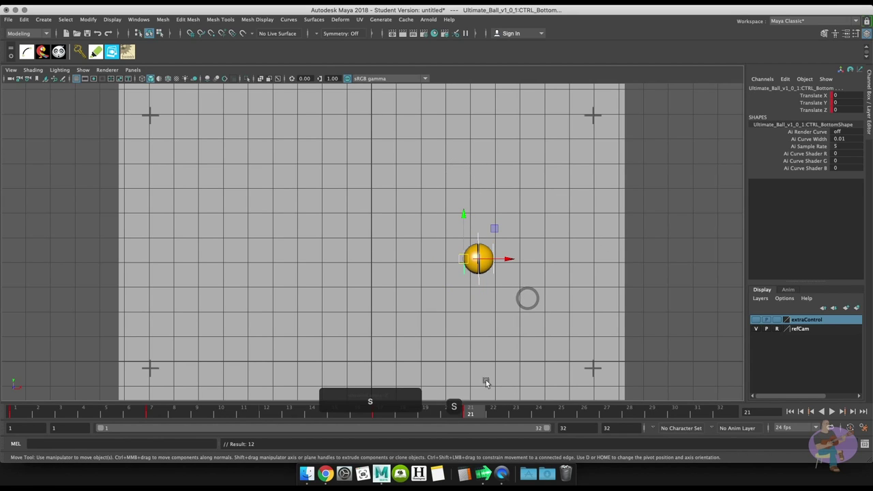
Step: At frame 25, pose the ball on the ground reference at about X 9.99, Y -0.12, Rotate Z -539.7, and key all its controls
{"action": "left_click_drag", "start_coordinate": [477, 415], "coordinate": [569, 421]}
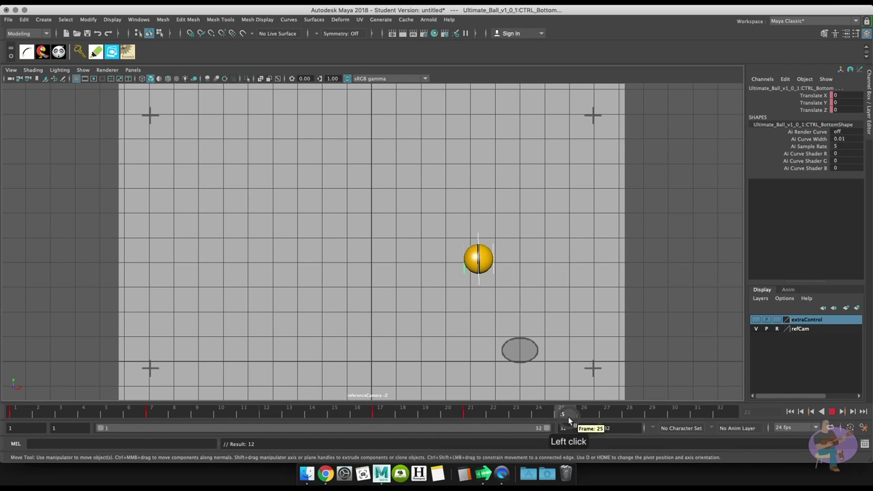
{"action": "left_click", "coordinate": [532, 282]}
{"action": "left_click", "coordinate": [497, 275]}
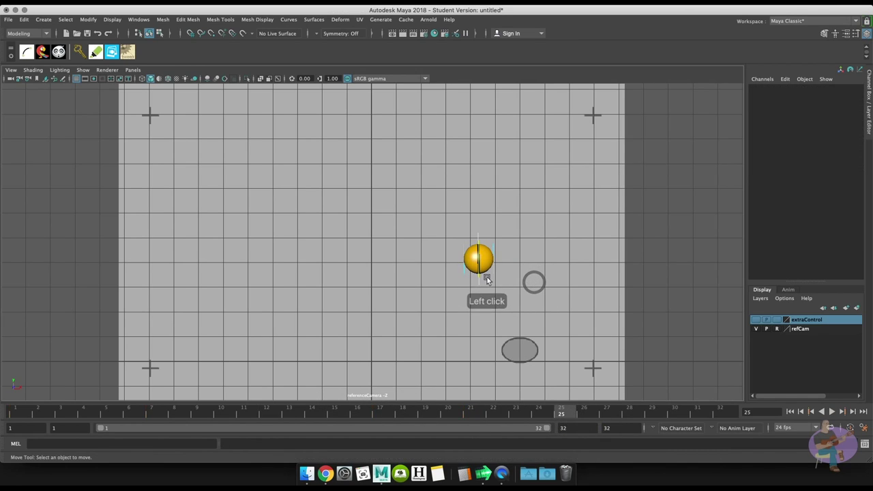
{"action": "left_click", "coordinate": [547, 284]}
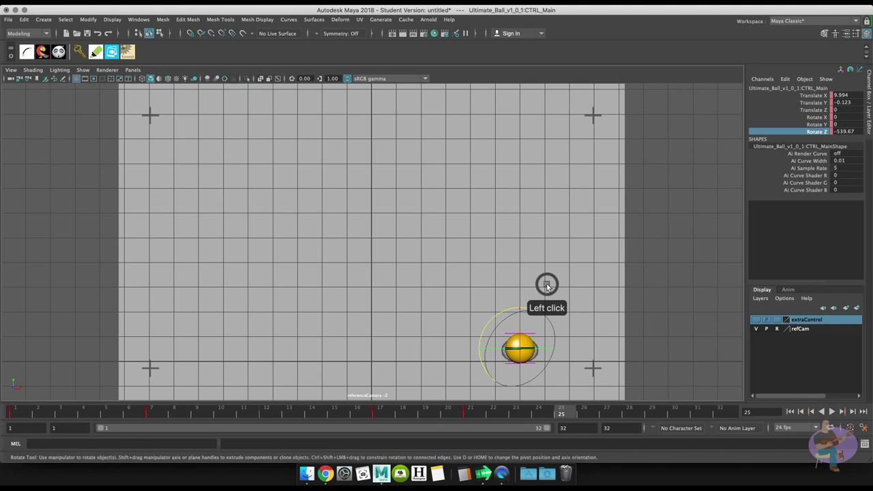
{"action": "left_click", "coordinate": [552, 364]}
{"action": "left_click", "coordinate": [565, 370]}
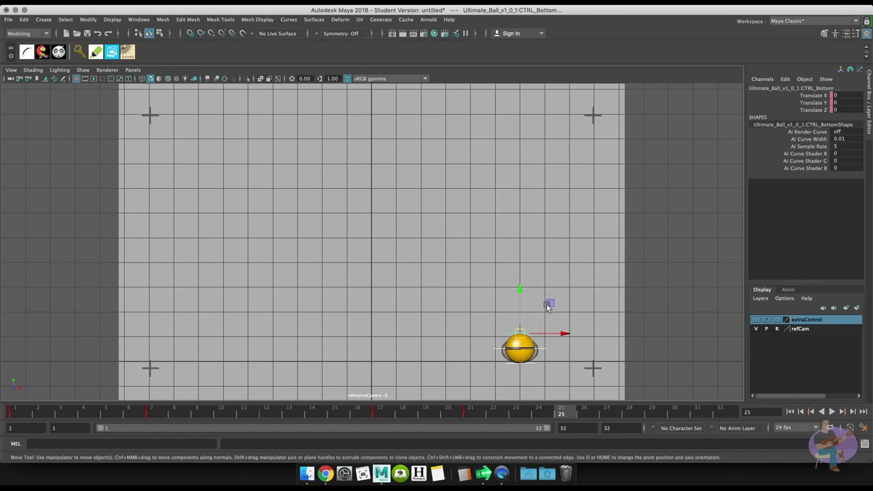
{"action": "key", "text": "s"}
Step: At frame 28, pose the ball on the reference at about X 11.07, Y 2.73, Rotate Z -629.6, and key all its controls
{"action": "left_click", "coordinate": [629, 412]}
{"action": "left_click", "coordinate": [538, 308]}
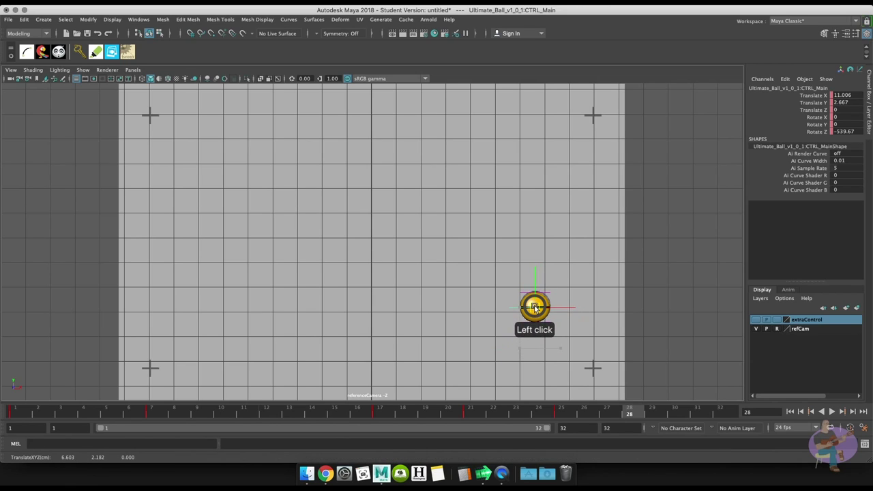
{"action": "left_click", "coordinate": [813, 131]}
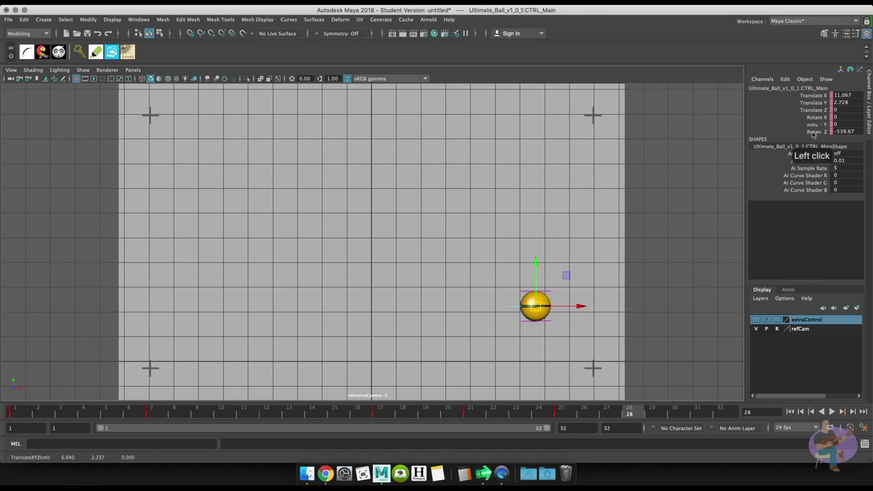
{"action": "key", "text": "e"}
{"action": "middle_click_drag", "start_coordinate": [505, 166], "coordinate": [614, 186]}
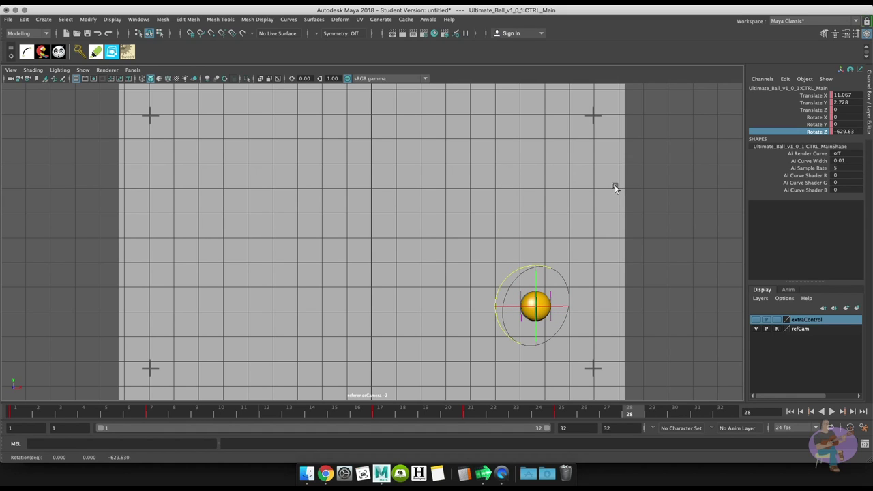
{"action": "left_click", "coordinate": [498, 236]}
{"action": "left_click", "coordinate": [566, 325]}
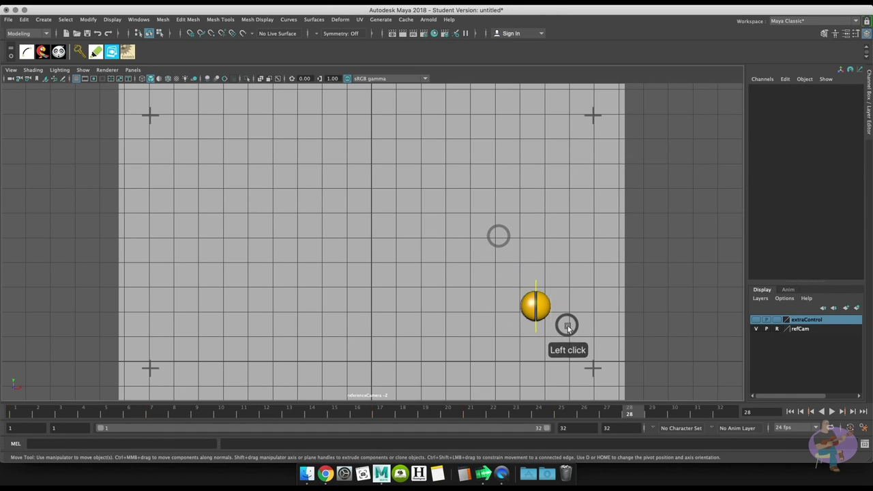
{"action": "key", "text": "w"}
{"action": "key", "text": "s"}
Step: At frame 31, pose the ball on the reference at about X 12.39, Y -0.09, Rotate Z -721.3, and key all its controls
{"action": "left_click_drag", "start_coordinate": [561, 409], "coordinate": [697, 410]}
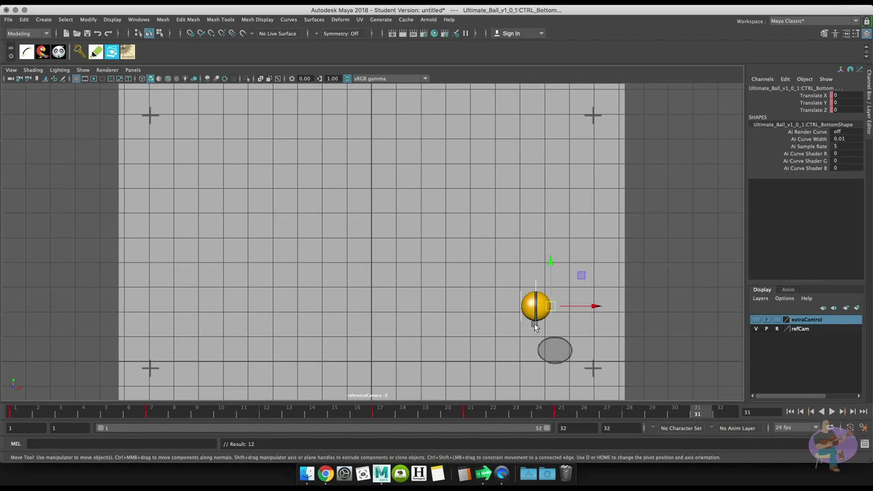
{"action": "left_click", "coordinate": [535, 326]}
{"action": "left_click_drag", "start_coordinate": [535, 326], "coordinate": [554, 349]}
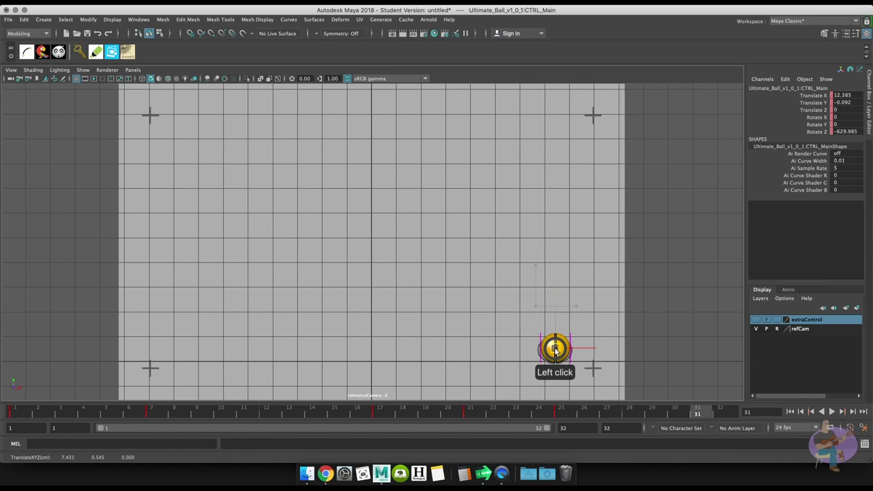
{"action": "left_click", "coordinate": [813, 131]}
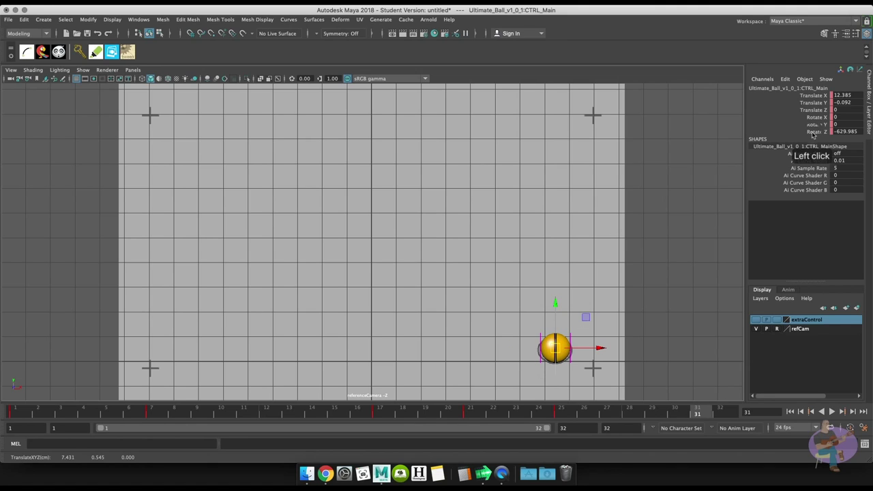
{"action": "key", "text": "e"}
{"action": "left_click_drag", "start_coordinate": [440, 175], "coordinate": [554, 188]}
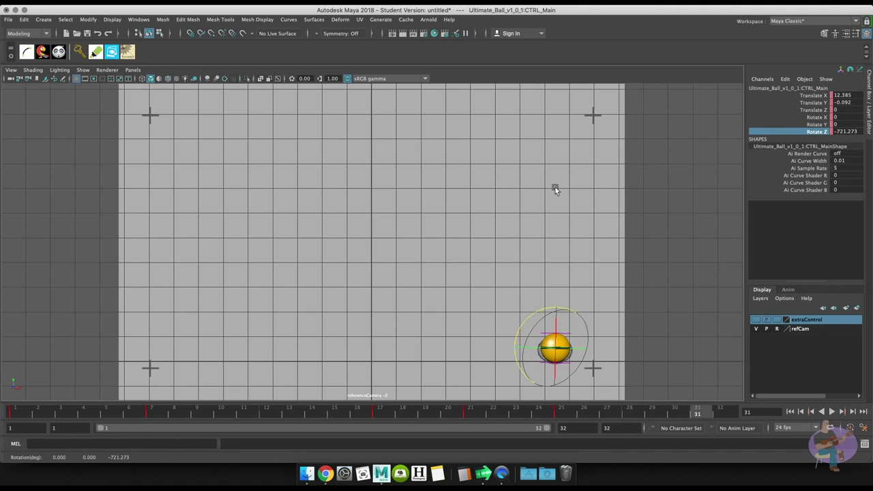
{"action": "middle_click_drag", "start_coordinate": [553, 188], "coordinate": [554, 187]}
{"action": "left_click_drag", "start_coordinate": [522, 308], "coordinate": [25, 378]}
{"action": "key", "text": "w"}
{"action": "key", "text": "s"}
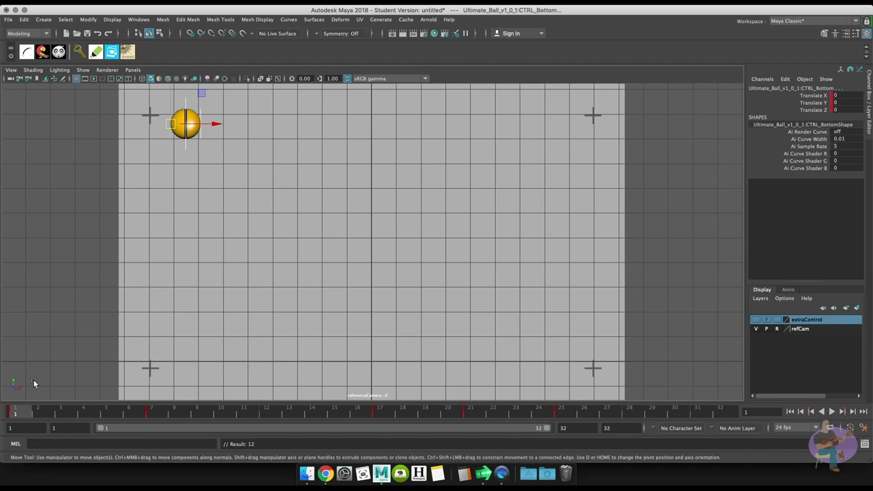
Step: At frame 2, move the ball onto the reference drawing at about X -11.04, Y 14.54, and key all its controls
{"action": "left_click", "coordinate": [38, 411]}
{"action": "left_click", "coordinate": [223, 239]}
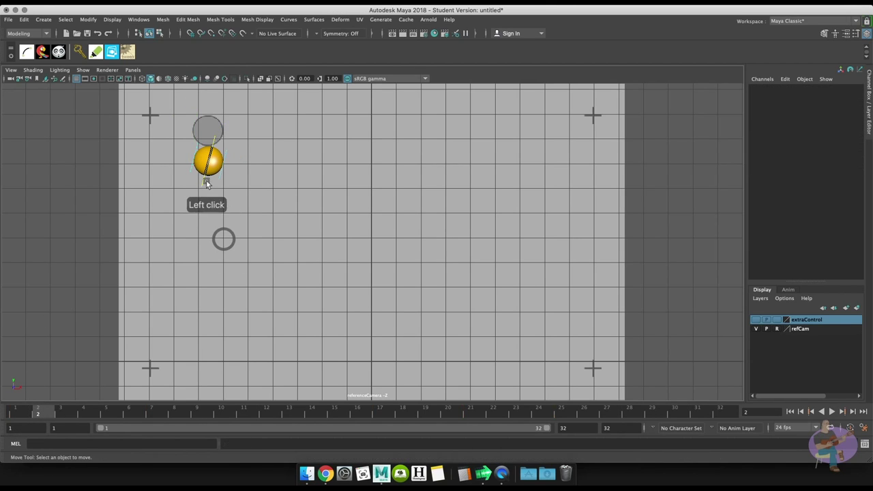
{"action": "left_click_drag", "start_coordinate": [205, 179], "coordinate": [209, 131]}
{"action": "left_click_drag", "start_coordinate": [208, 131], "coordinate": [209, 131]}
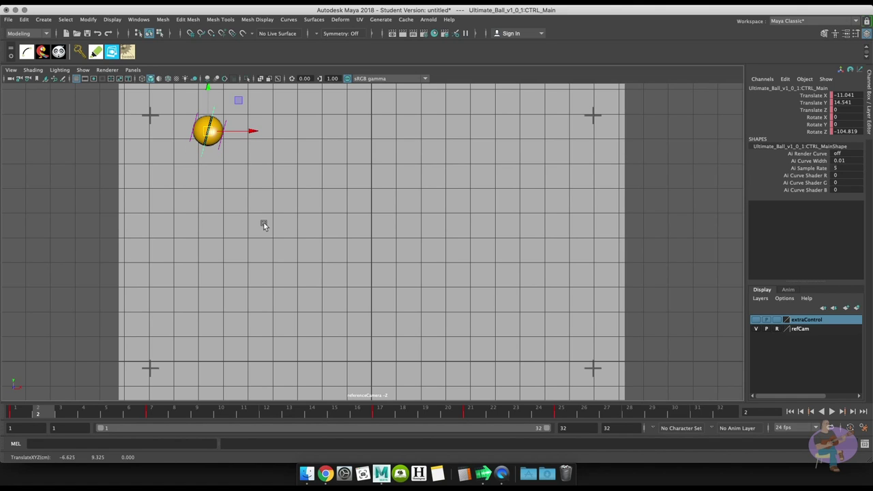
{"action": "left_click", "coordinate": [230, 129]}
{"action": "key", "text": "s"}
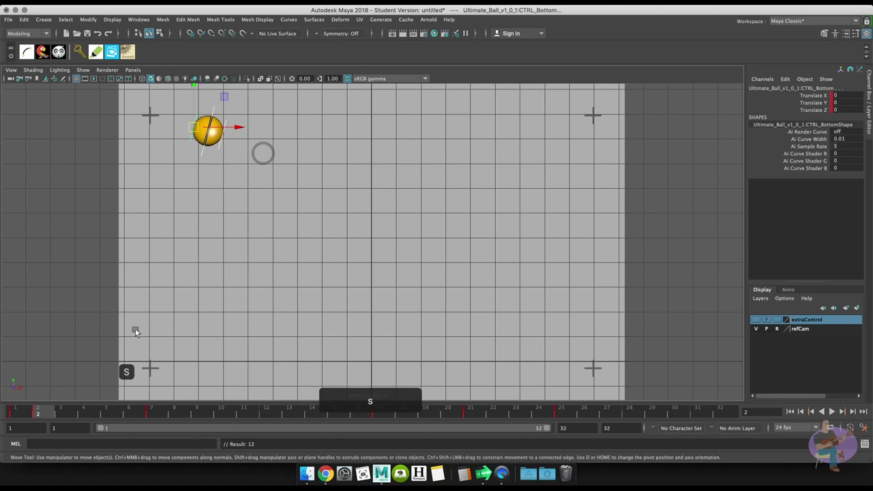
Step: At frame 3, move the ball up onto the reference drawing and key all its controls
{"action": "left_click", "coordinate": [68, 412]}
{"action": "left_click", "coordinate": [236, 179]}
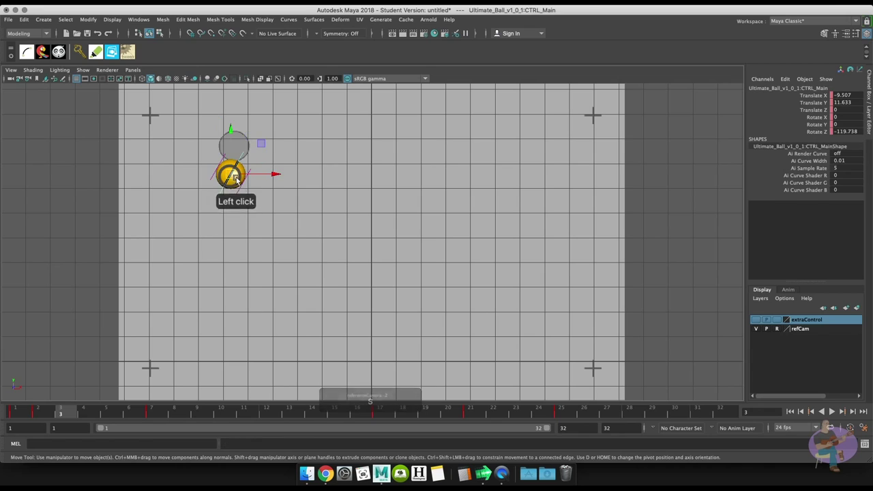
{"action": "left_click_drag", "start_coordinate": [237, 178], "coordinate": [277, 177]}
{"action": "left_click", "coordinate": [286, 201]}
{"action": "key", "text": "s"}
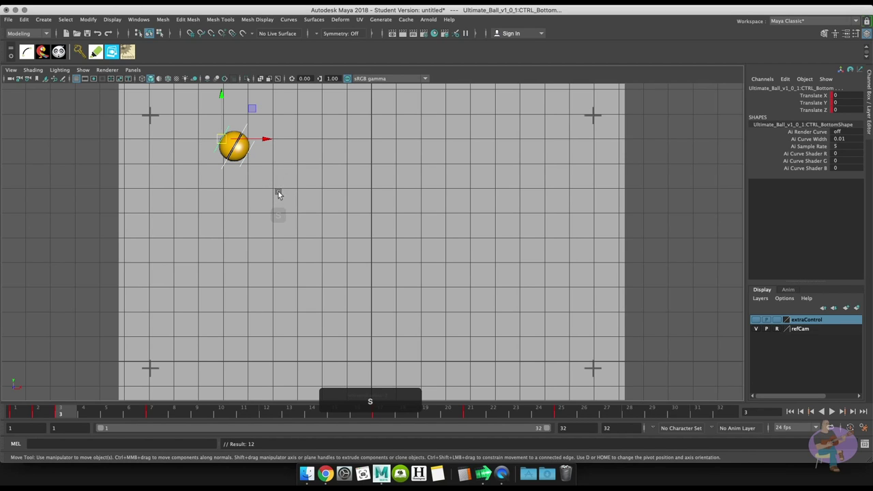
Step: At frame 4, move the ball onto the reference drawing at about X -7.09, Y 11.02, and key its main control
{"action": "left_click", "coordinate": [92, 411]}
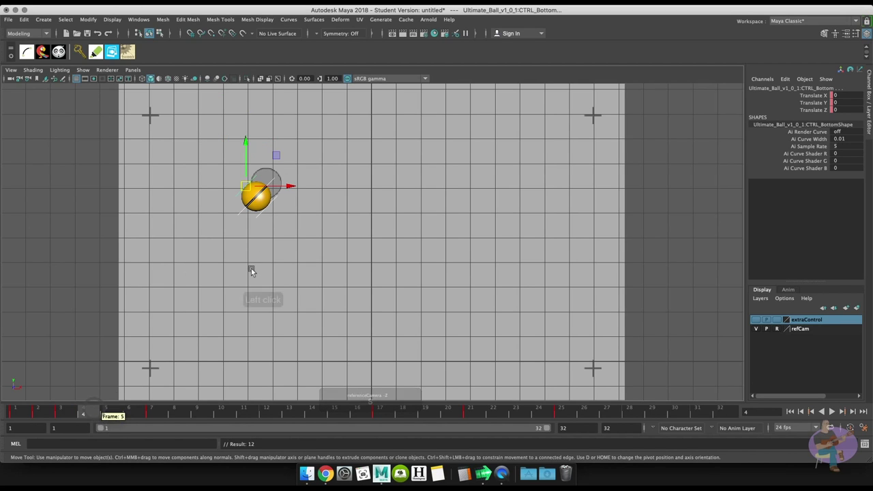
{"action": "left_click", "coordinate": [280, 276]}
{"action": "left_click", "coordinate": [256, 203]}
{"action": "left_click_drag", "start_coordinate": [259, 196], "coordinate": [267, 183]}
{"action": "key", "text": "s"}
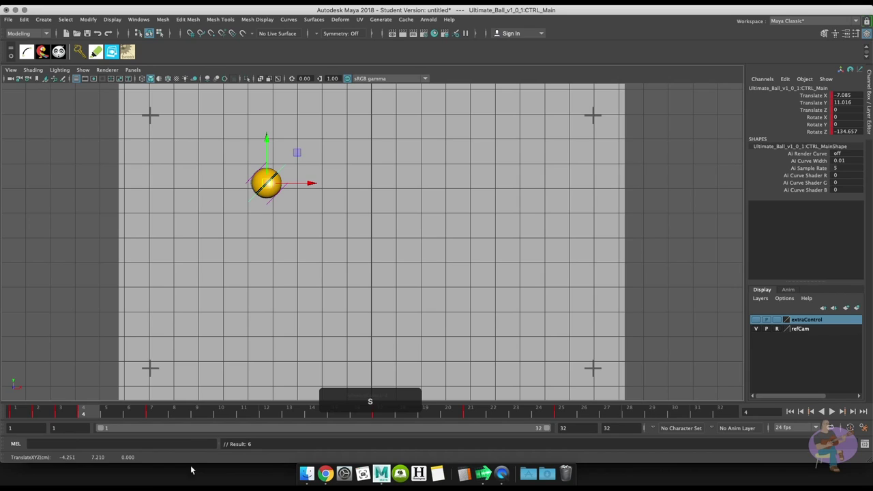
Step: At frame 5, move the ball onto the reference drawing at about X -5.27, Y 7.13
{"action": "left_click", "coordinate": [104, 411]}
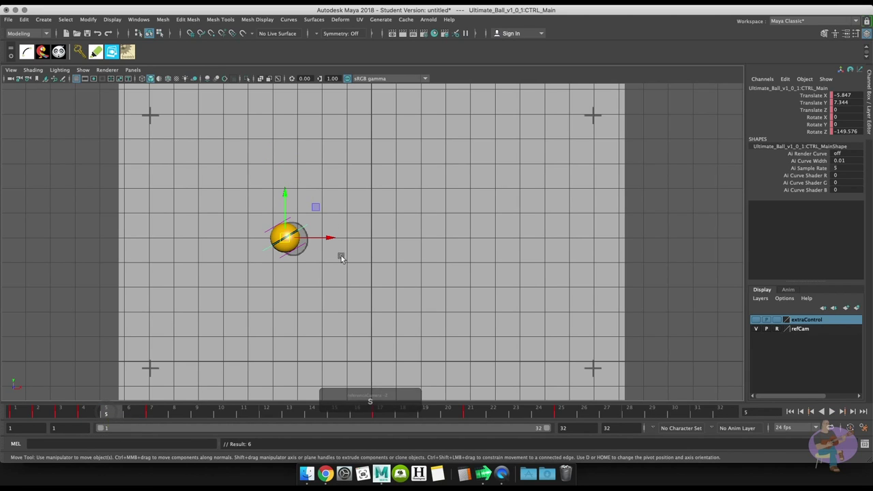
{"action": "left_click", "coordinate": [83, 410]}
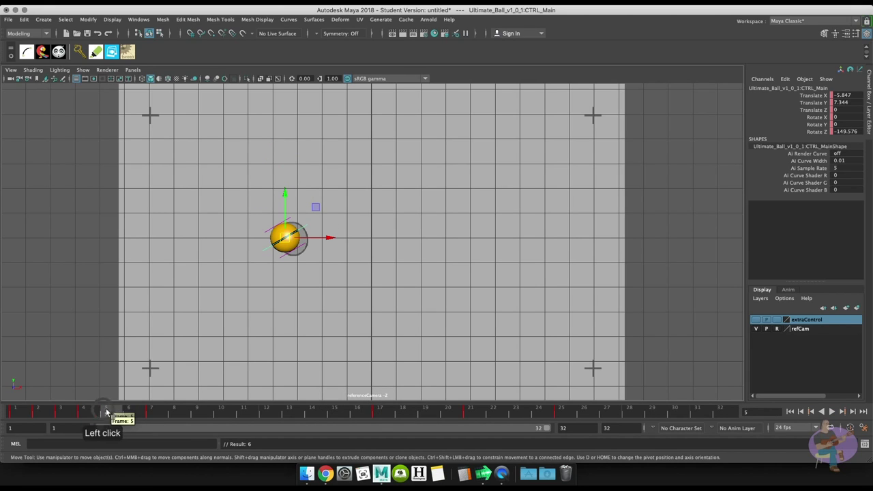
{"action": "left_click", "coordinate": [105, 412]}
{"action": "left_click_drag", "start_coordinate": [290, 235], "coordinate": [295, 242]}
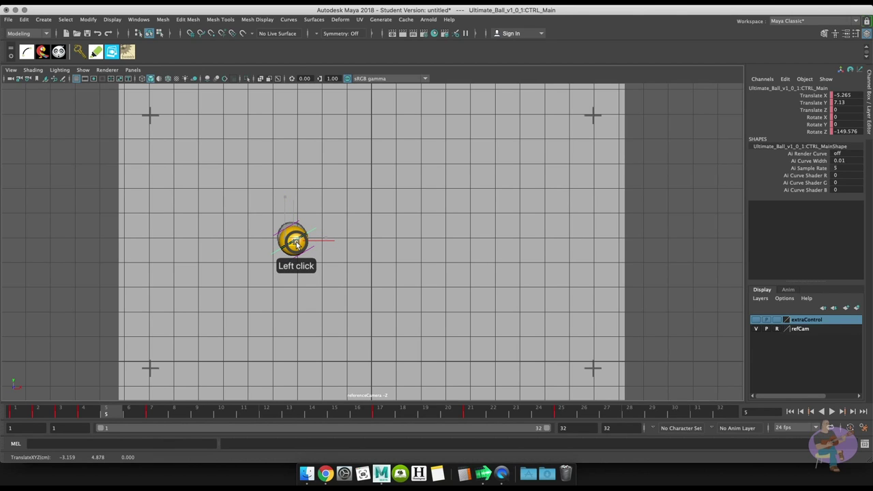
{"action": "mouse_move", "coordinate": [295, 242]}
{"action": "left_mouse_down"}
{"action": "mouse_move", "coordinate": [284, 226]}
{"action": "mouse_move", "coordinate": [294, 239]}
{"action": "mouse_move", "coordinate": [284, 240]}
{"action": "mouse_move", "coordinate": [302, 244]}
{"action": "mouse_move", "coordinate": [297, 238]}
{"action": "left_mouse_up"}
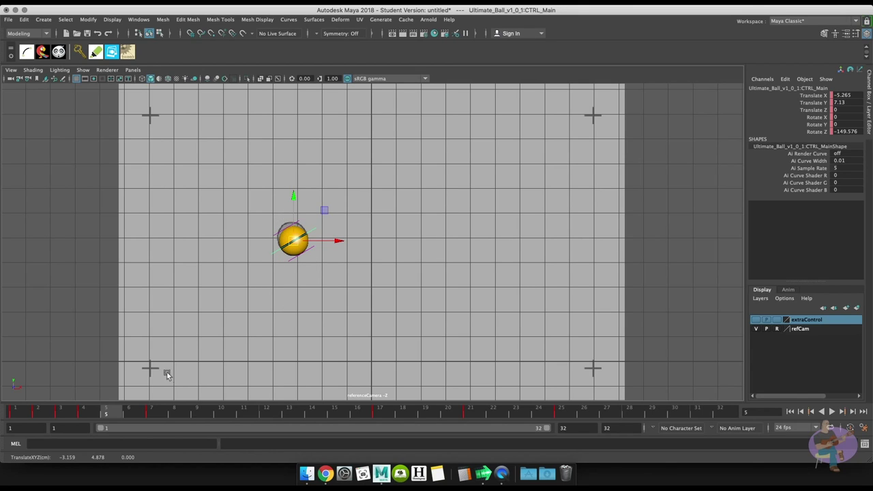
Step: At frame 6, place the ball over the lower part of the stretched reference at about X -3.77, Y 1.79, and key all its controls
{"action": "key", "text": "alt+period"}
{"action": "left_click_drag", "start_coordinate": [307, 294], "coordinate": [316, 321]}
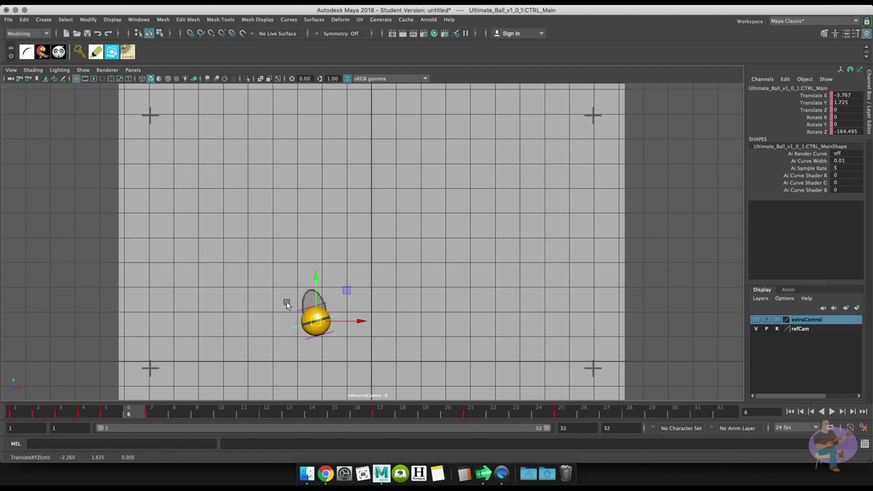
{"action": "left_click", "coordinate": [383, 371]}
{"action": "mouse_move", "coordinate": [129, 406]}
{"action": "left_mouse_down"}
{"action": "mouse_move", "coordinate": [152, 406]}
{"action": "mouse_move", "coordinate": [132, 406]}
{"action": "left_mouse_up"}
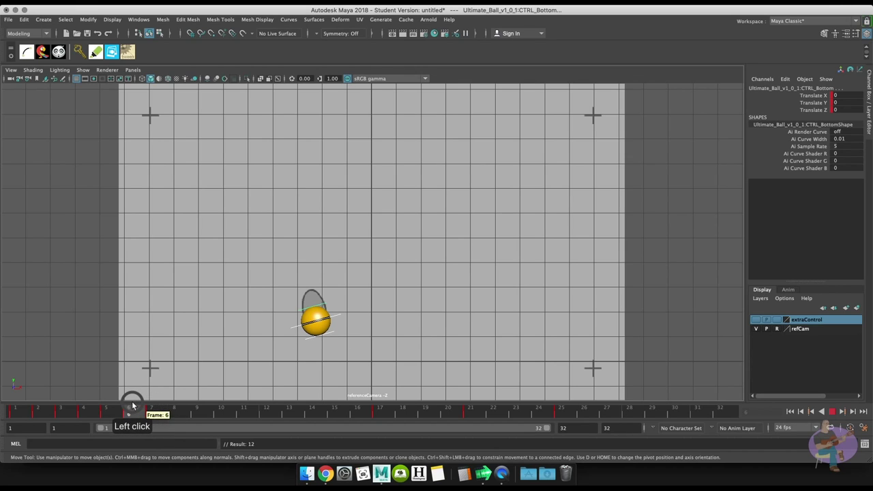
{"action": "left_click", "coordinate": [314, 315]}
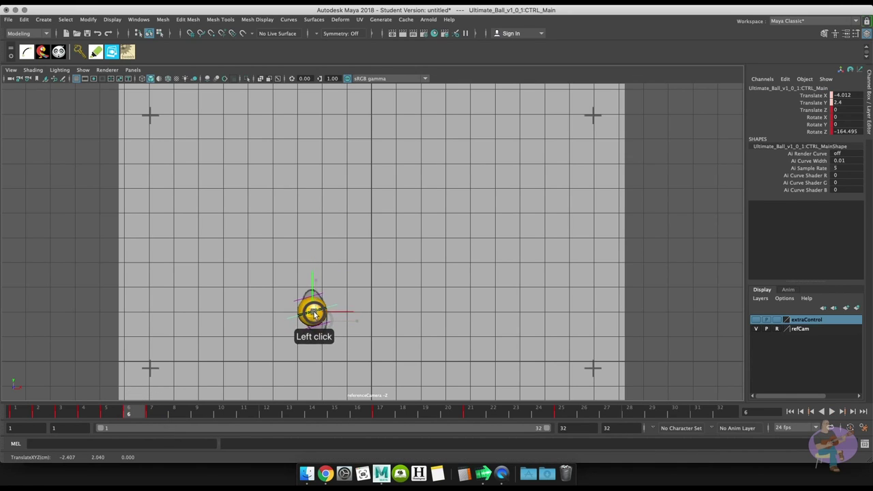
{"action": "left_click_drag", "start_coordinate": [313, 314], "coordinate": [317, 320]}
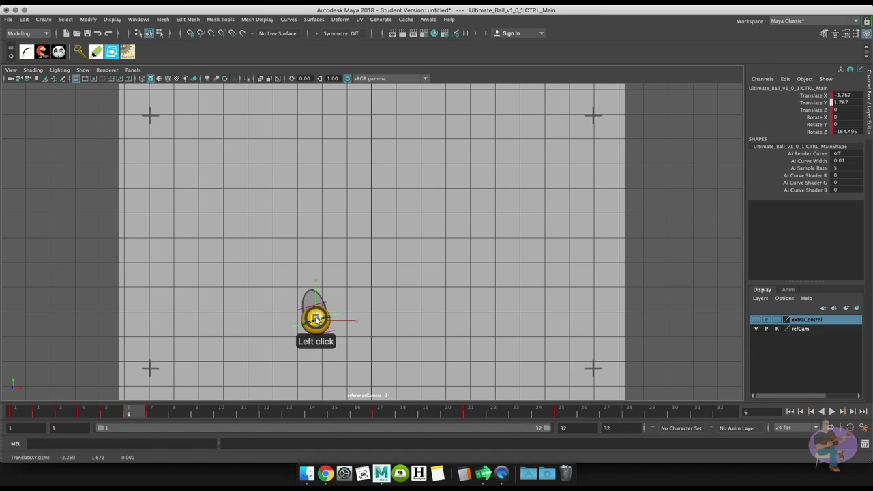
{"action": "left_click_drag", "start_coordinate": [292, 292], "coordinate": [353, 344]}
{"action": "key", "text": "s"}
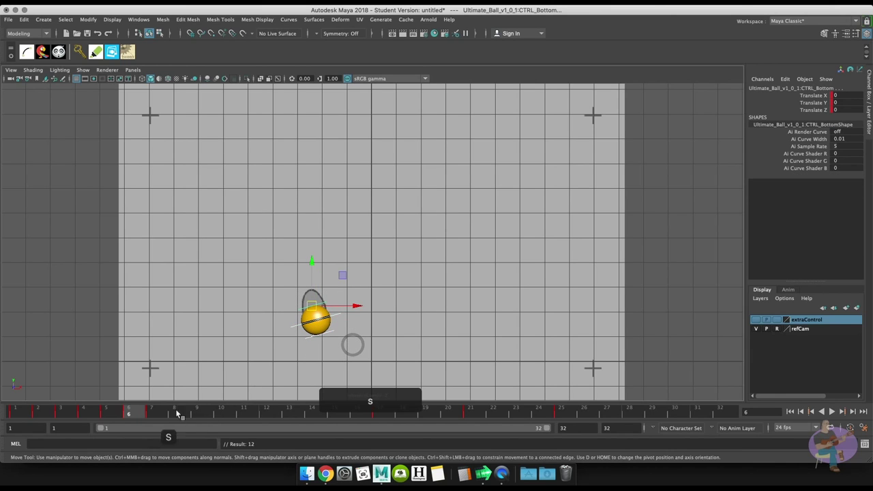
Step: At frame 8, move the ball onto the upper part of the stretched reference at about X -2.97, Y 3.75
{"action": "left_click_drag", "start_coordinate": [148, 412], "coordinate": [174, 410]}
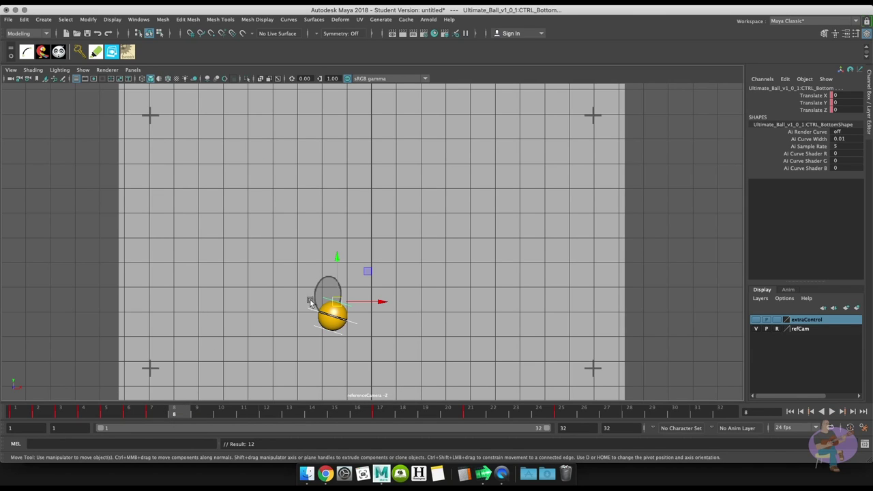
{"action": "left_click", "coordinate": [332, 318]}
{"action": "left_click_drag", "start_coordinate": [335, 318], "coordinate": [333, 296]}
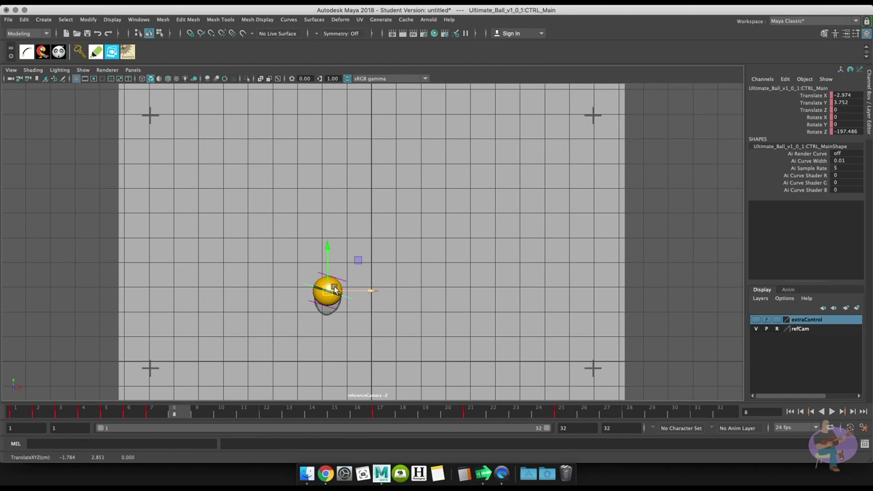
Step: At frame 9, move the ball onto the reference drawing at about X -2.34, Y 6.44, and key all its controls
{"action": "key", "text": "alt+period"}
{"action": "left_click", "coordinate": [345, 249]}
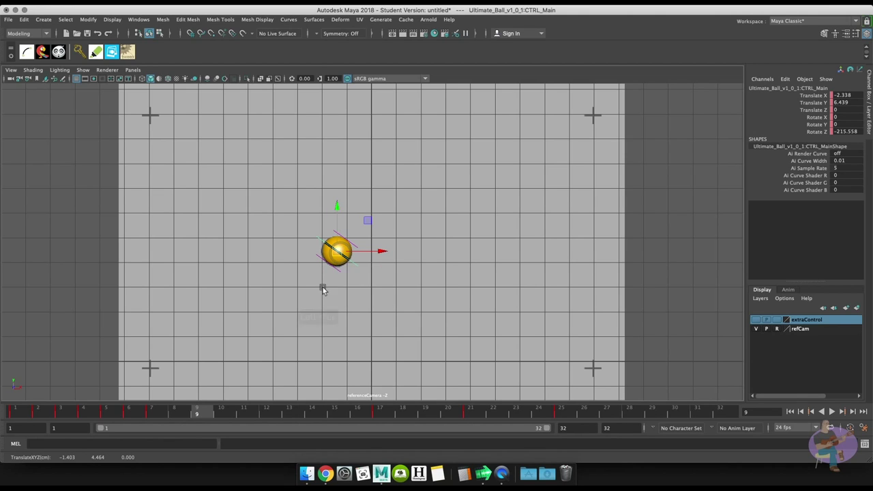
{"action": "left_click", "coordinate": [363, 283]}
{"action": "key", "text": "s"}
Step: At frame 10, move the ball onto the reference drawing at about X -1.58, Y 8.53, and key all its controls
{"action": "left_click", "coordinate": [223, 411]}
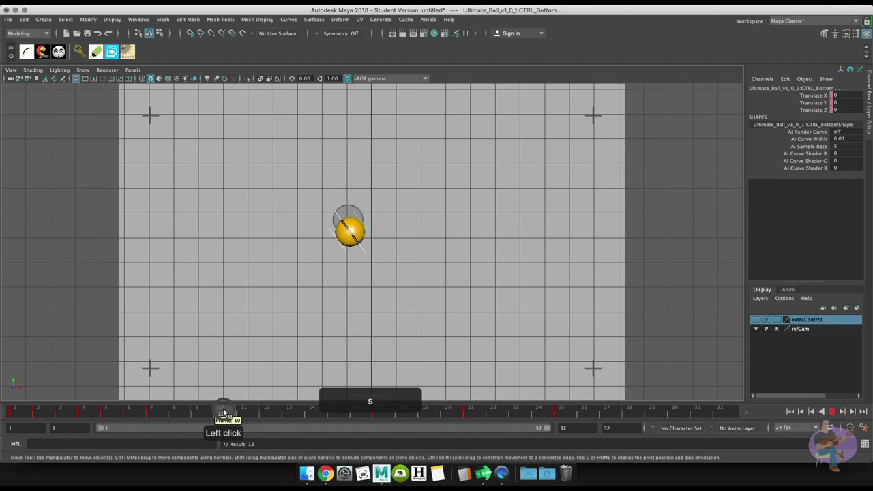
{"action": "left_click", "coordinate": [351, 232]}
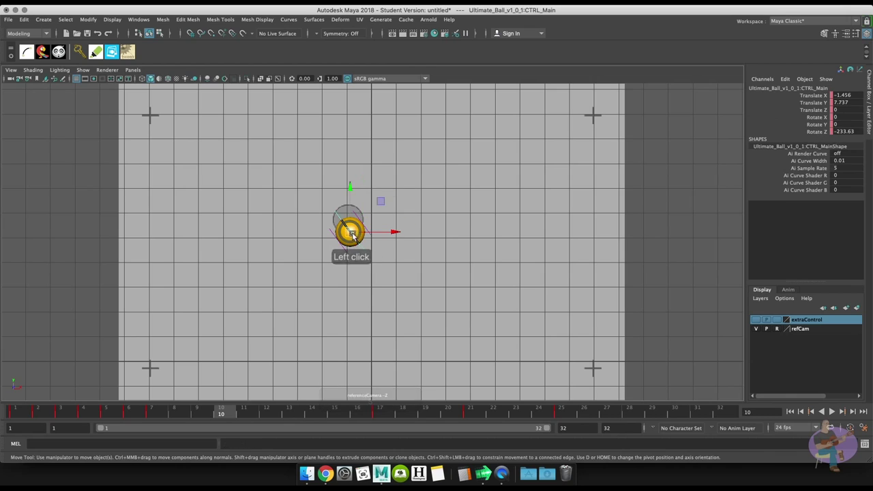
{"action": "mouse_move", "coordinate": [350, 231]}
{"action": "left_mouse_down"}
{"action": "mouse_move", "coordinate": [342, 215]}
{"action": "mouse_move", "coordinate": [348, 222]}
{"action": "left_mouse_up"}
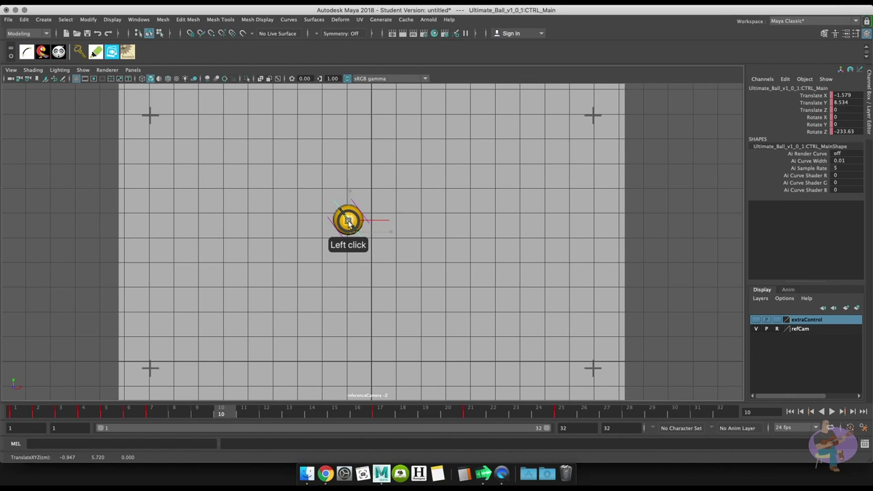
{"action": "left_click", "coordinate": [387, 252]}
{"action": "key", "text": "s"}
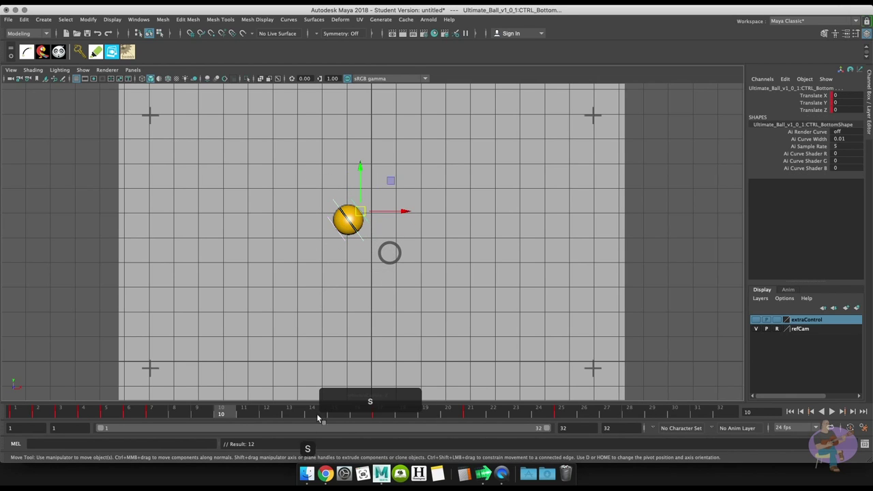
Step: At frame 11, move the ball onto the reference drawing at about X -0.76, Y 9.71, and key all its controls
{"action": "left_click", "coordinate": [249, 413]}
{"action": "left_click", "coordinate": [364, 209]}
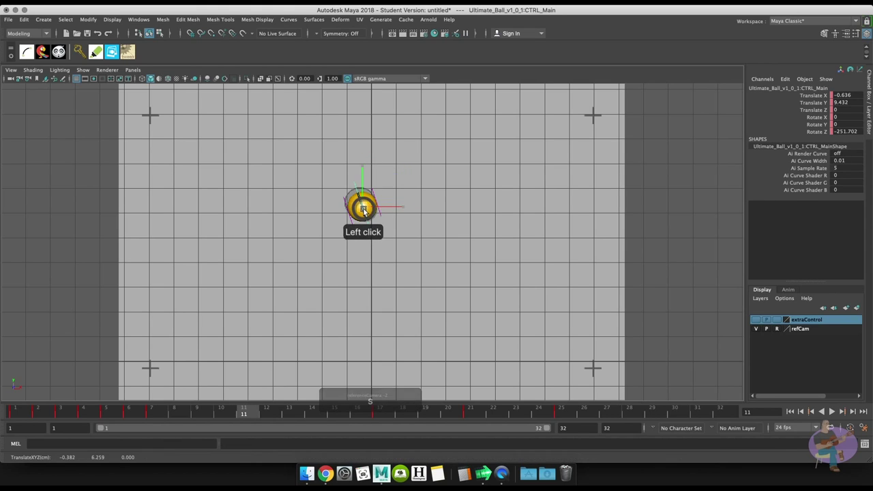
{"action": "left_click_drag", "start_coordinate": [363, 209], "coordinate": [360, 203]}
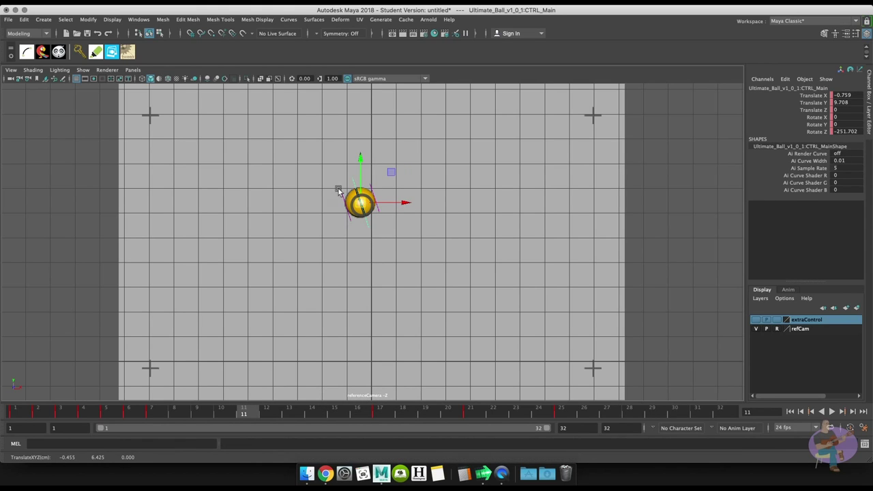
{"action": "left_click", "coordinate": [405, 230]}
{"action": "key", "text": "s"}
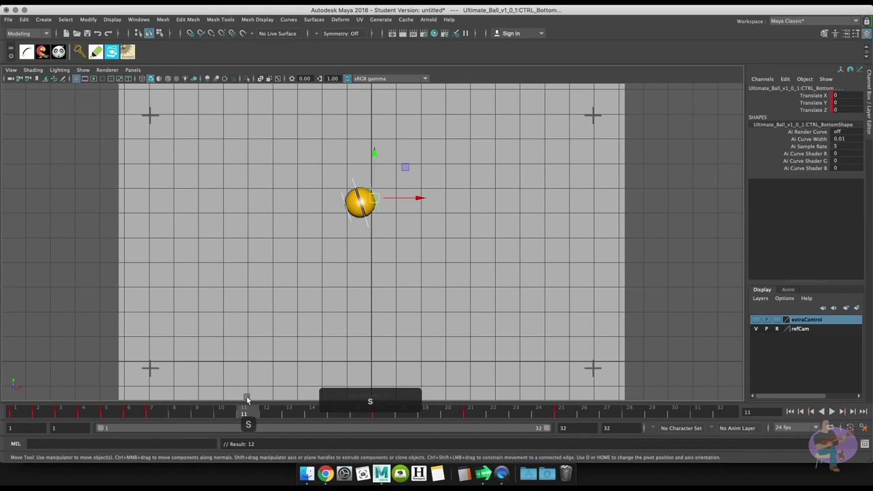
Step: At frame 13, move the ball onto the reference drawing at about X 1.51, Y 9.72, and key all its controls
{"action": "left_click_drag", "start_coordinate": [247, 408], "coordinate": [290, 419]}
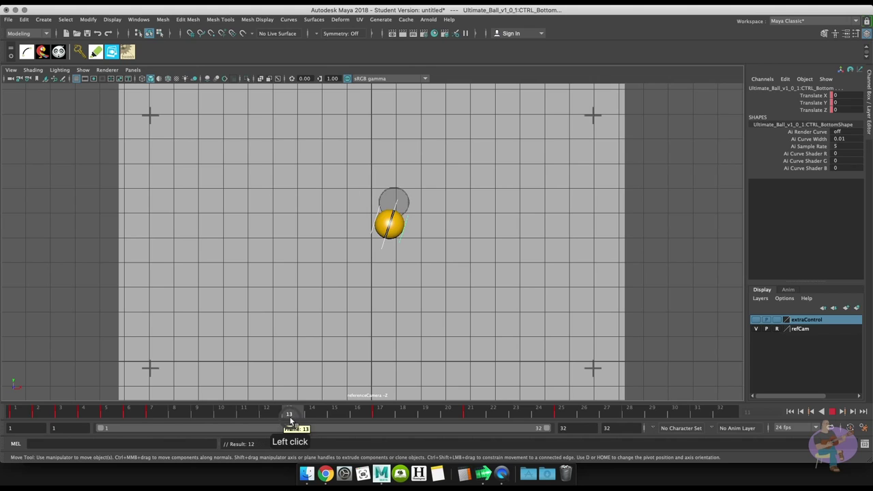
{"action": "left_click", "coordinate": [388, 227]}
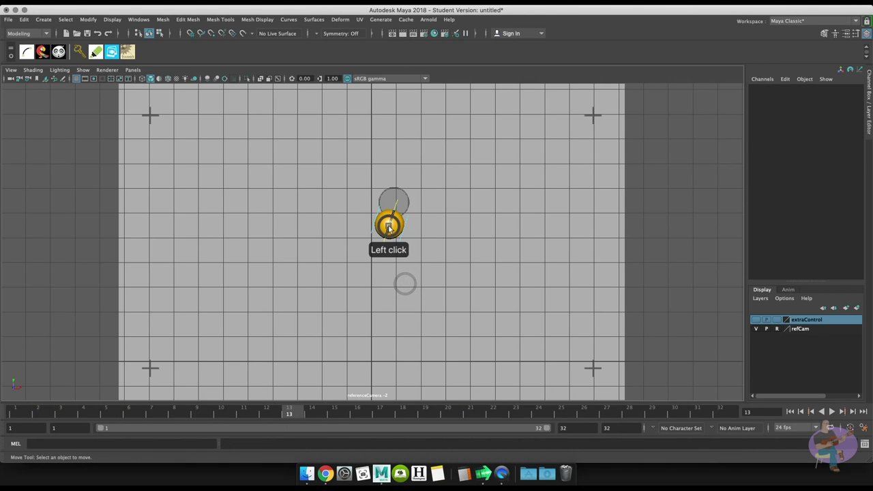
{"action": "left_click", "coordinate": [388, 227]}
{"action": "left_click_drag", "start_coordinate": [386, 224], "coordinate": [396, 202]}
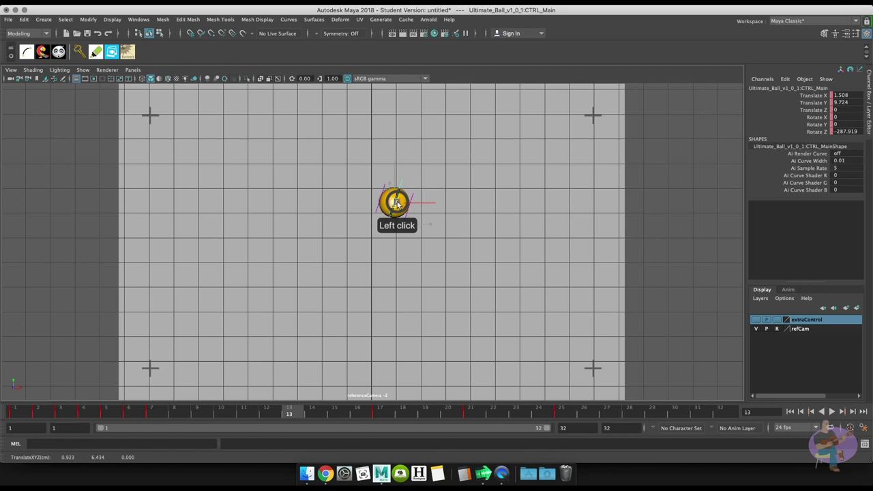
{"action": "left_click", "coordinate": [463, 255]}
{"action": "key", "text": "s"}
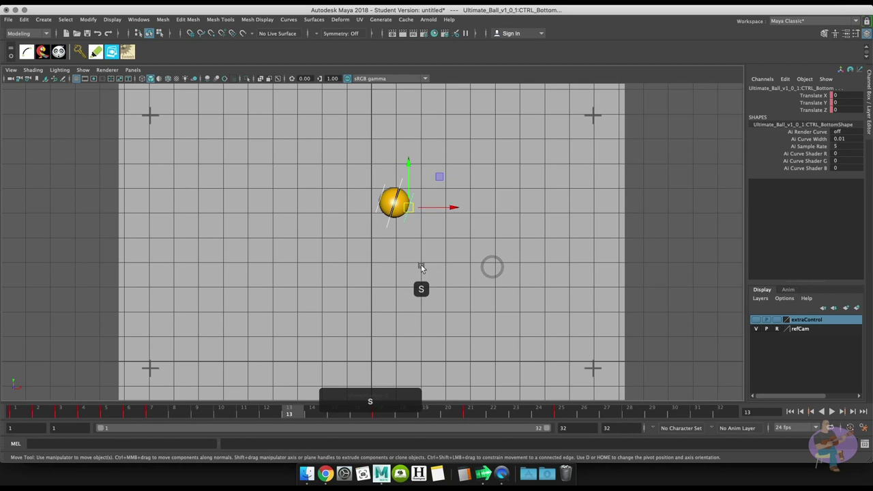
Step: At frame 14, move the ball onto the reference drawing at about X 2.41, Y 8.51, and key all its controls
{"action": "left_click", "coordinate": [303, 413]}
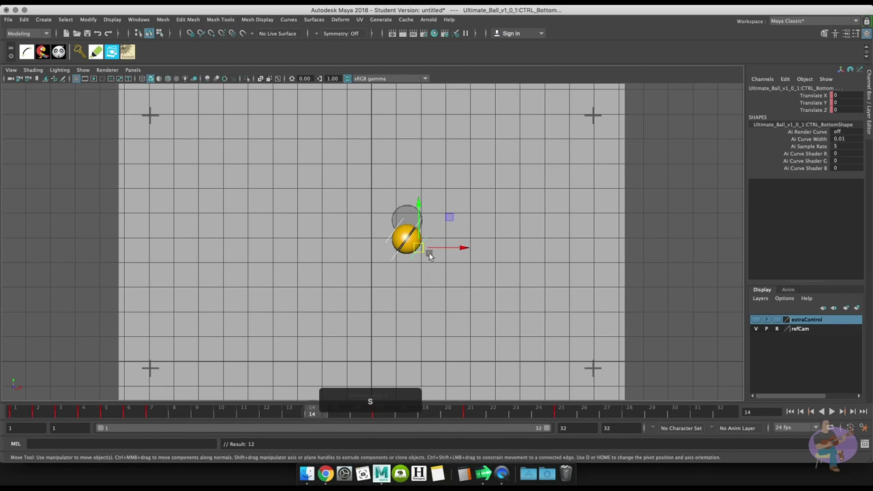
{"action": "left_click", "coordinate": [412, 254]}
{"action": "left_click", "coordinate": [409, 221]}
{"action": "left_click_drag", "start_coordinate": [409, 221], "coordinate": [407, 219]}
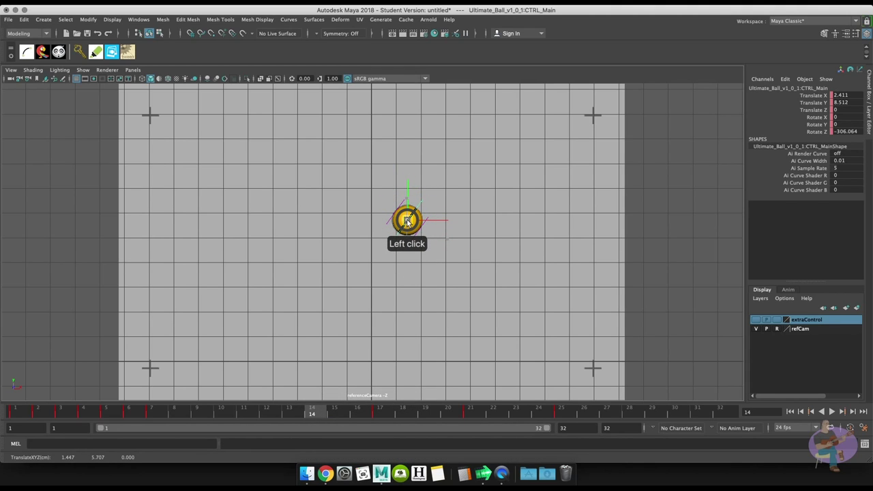
{"action": "left_click", "coordinate": [487, 273]}
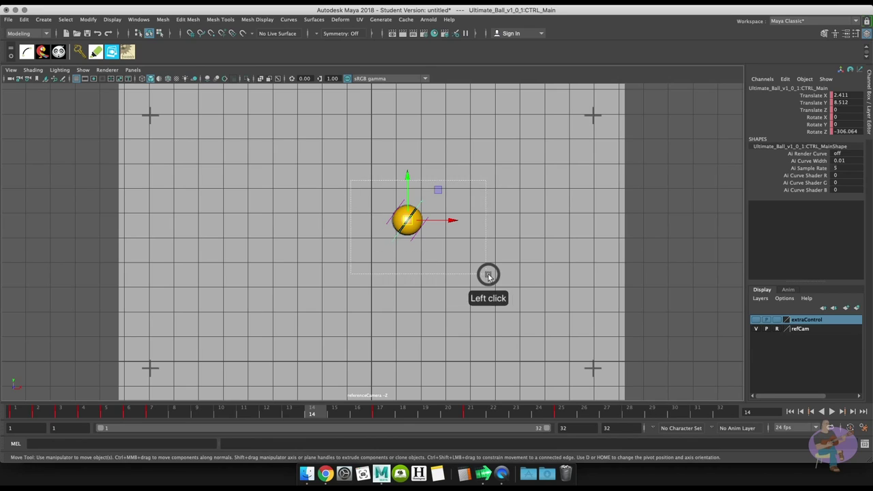
{"action": "key", "text": "s"}
Step: At frame 15, move the ball onto the reference drawing at about X 3.60, Y 5.99, and key all its controls
{"action": "left_click", "coordinate": [332, 413]}
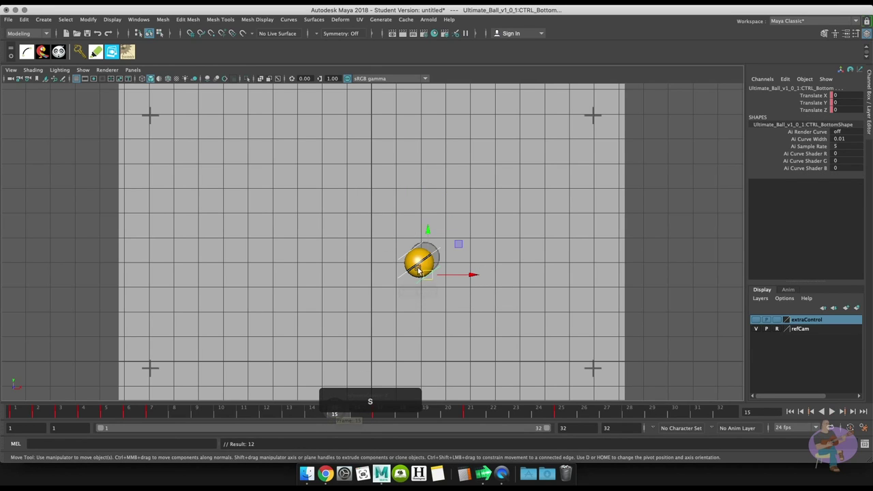
{"action": "left_click", "coordinate": [419, 259]}
{"action": "left_click_drag", "start_coordinate": [425, 259], "coordinate": [424, 261]}
{"action": "left_click", "coordinate": [511, 307]}
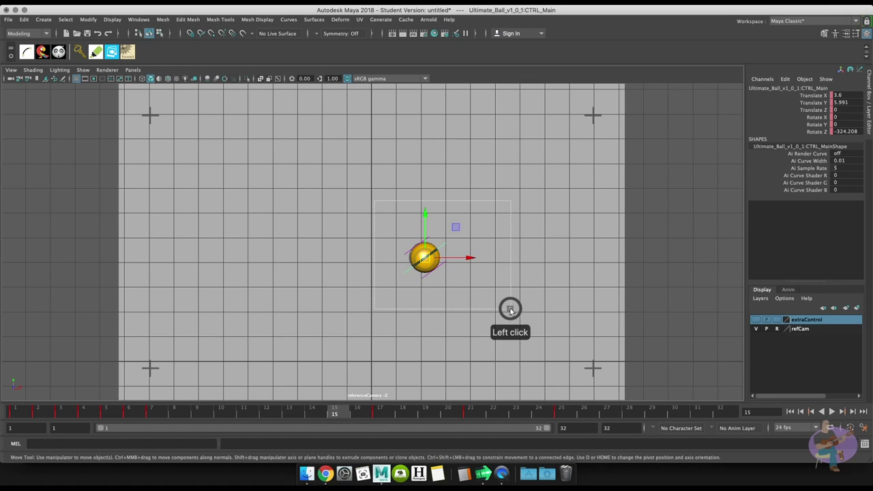
{"action": "key", "text": "s"}
Step: At frame 16, move the ball onto the lower end of the stretched reference drawing, at about X 4.53, Y 1.74
{"action": "left_click", "coordinate": [356, 412]}
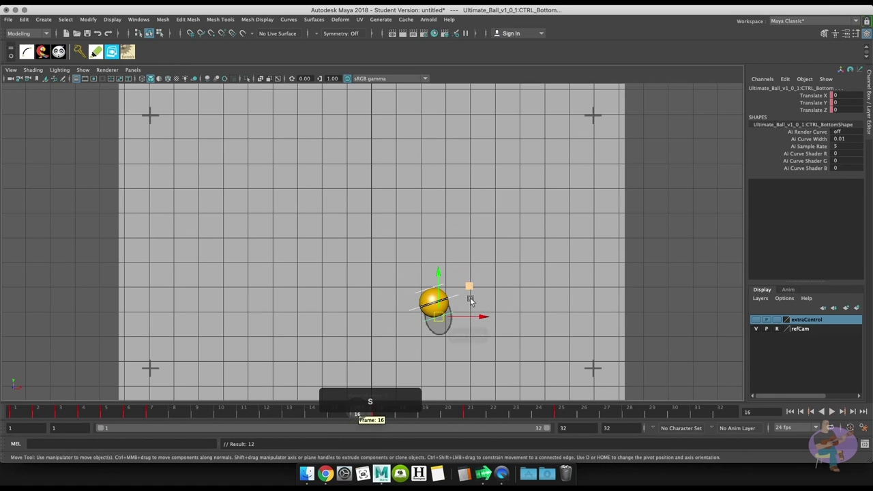
{"action": "left_click", "coordinate": [437, 300]}
{"action": "left_click", "coordinate": [437, 300]}
{"action": "mouse_move", "coordinate": [435, 304]}
{"action": "left_mouse_down"}
{"action": "mouse_move", "coordinate": [440, 312]}
{"action": "mouse_move", "coordinate": [432, 296]}
{"action": "mouse_move", "coordinate": [439, 318]}
{"action": "left_mouse_up"}
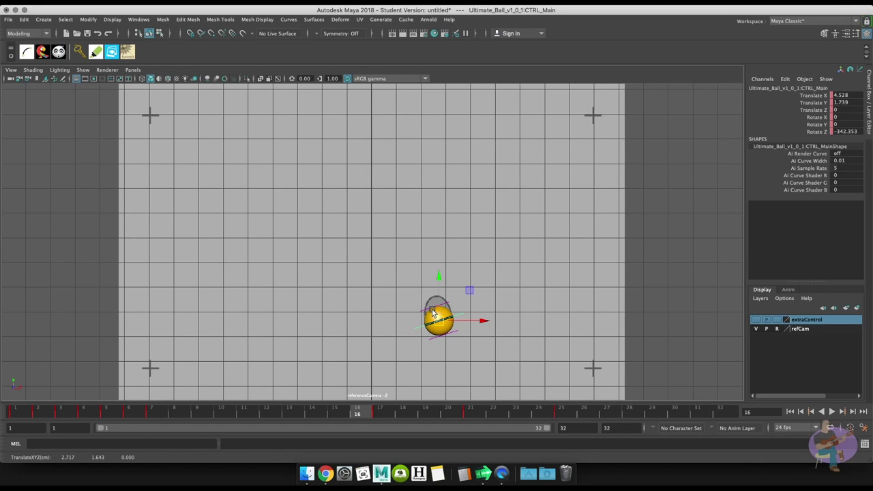
Step: At frame 18, move the ball onto the upper end of the reference drawing at about X 5.08, Y 2.87, and key all its controls
{"action": "key", "text": "alt+period"}
{"action": "key", "text": "alt+period"}
{"action": "left_click_drag", "start_coordinate": [440, 307], "coordinate": [447, 307]}
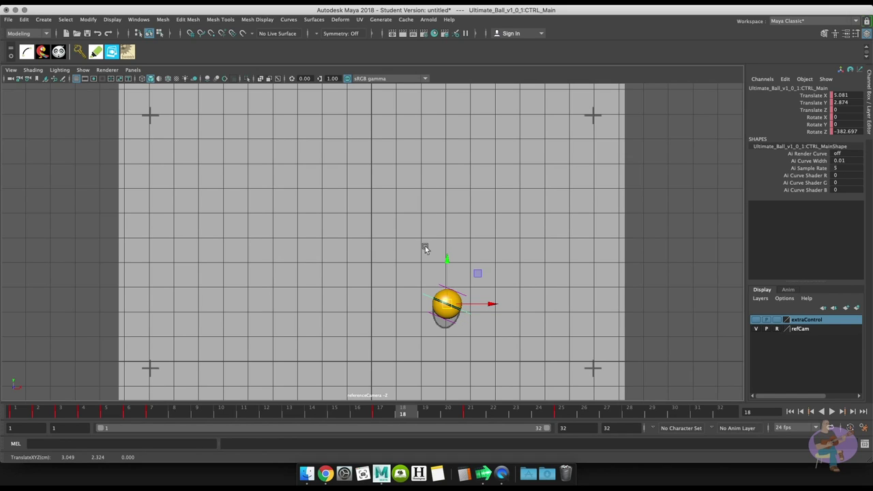
{"action": "left_click", "coordinate": [493, 340]}
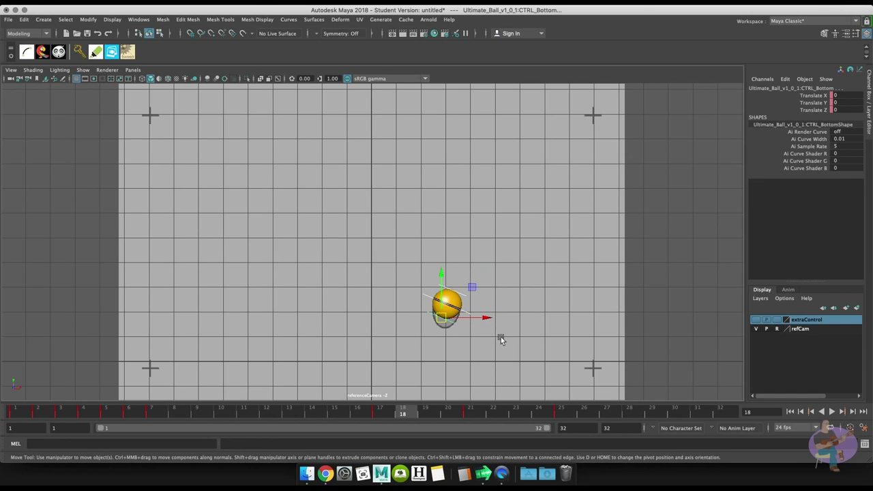
{"action": "key", "text": "s"}
{"action": "left_click_drag", "start_coordinate": [498, 337], "coordinate": [512, 304]}
{"action": "key", "text": "s"}
Step: At frame 22, move the ball onto the reference drawing at about X 8.15, Y 5.45, and key all its controls
{"action": "left_click", "coordinate": [446, 408]}
{"action": "left_click_drag", "start_coordinate": [446, 407], "coordinate": [493, 409]}
{"action": "left_click", "coordinate": [487, 286]}
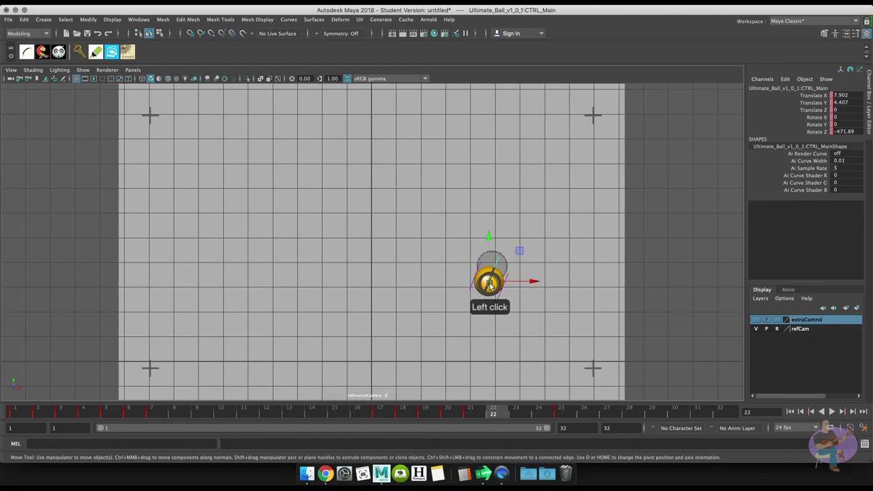
{"action": "left_click_drag", "start_coordinate": [487, 286], "coordinate": [492, 266]}
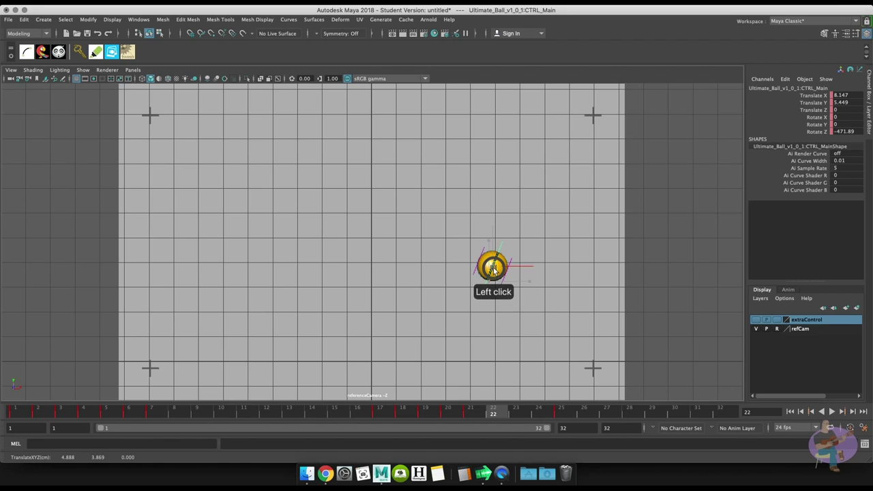
{"action": "left_click", "coordinate": [544, 296]}
{"action": "key", "text": "s"}
Step: At frame 23, move the ball onto the reference drawing at about X 8.76, Y 4.46, and key all its controls
{"action": "left_click", "coordinate": [517, 411]}
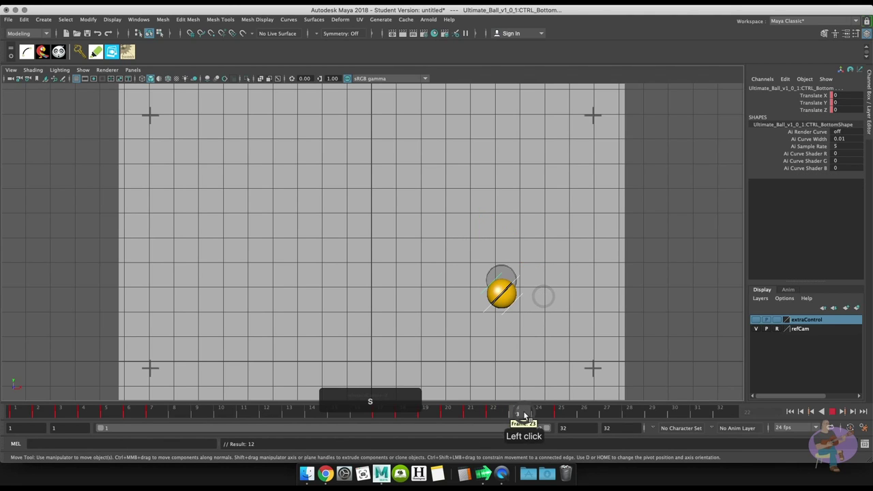
{"action": "left_click", "coordinate": [588, 352]}
{"action": "left_click", "coordinate": [502, 293]}
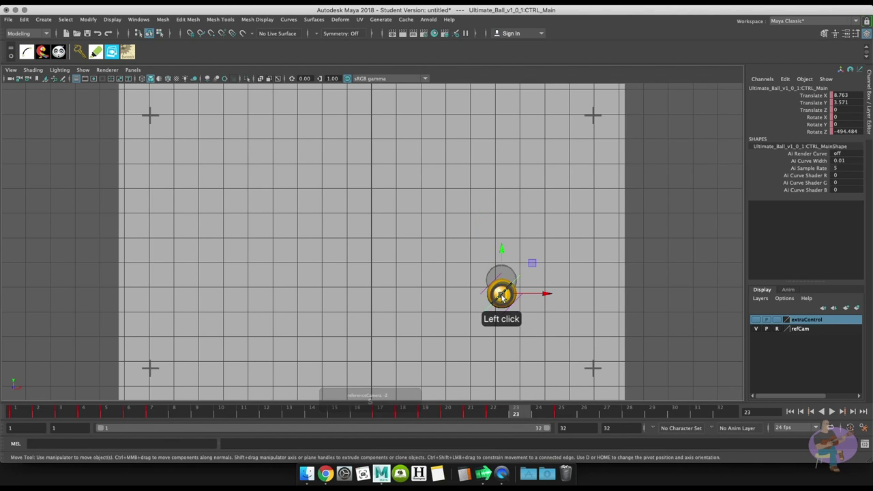
{"action": "mouse_move", "coordinate": [502, 293]}
{"action": "left_mouse_down"}
{"action": "mouse_move", "coordinate": [509, 262]}
{"action": "mouse_move", "coordinate": [501, 280]}
{"action": "left_mouse_up"}
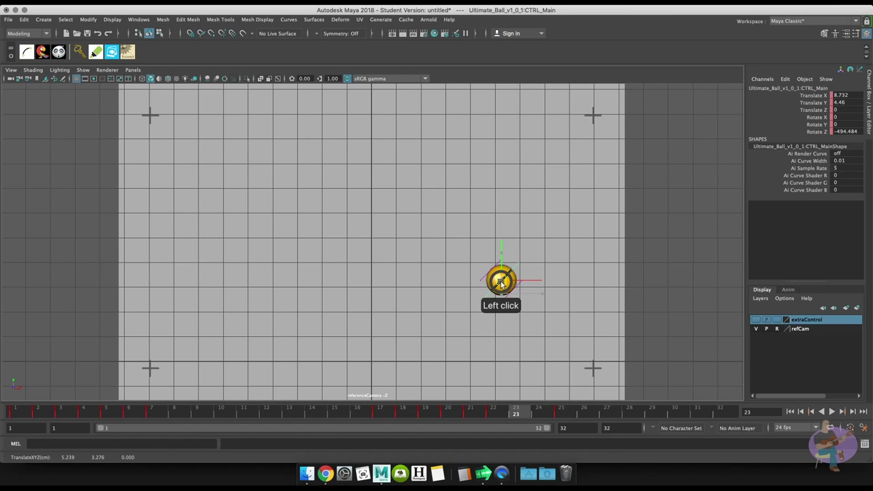
{"action": "key", "text": "s"}
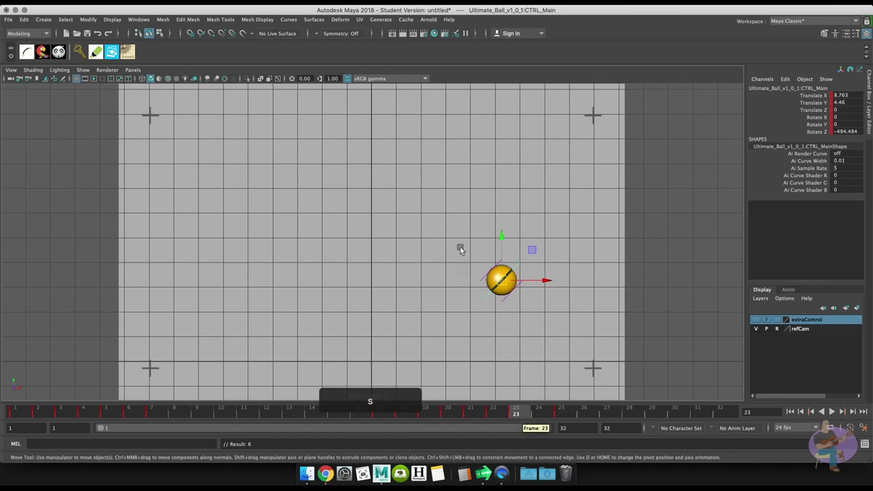
{"action": "left_click", "coordinate": [579, 331]}
{"action": "key", "text": "s"}
Step: At frame 24, move the ball onto the lower end of the reference drawing at about X 9.62, Y 1.74, and key all its controls
{"action": "left_click", "coordinate": [537, 413]}
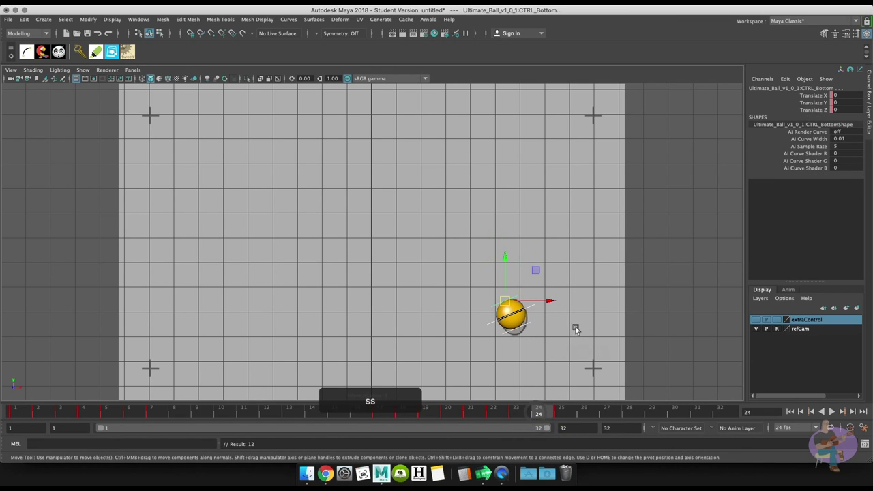
{"action": "left_click", "coordinate": [515, 318]}
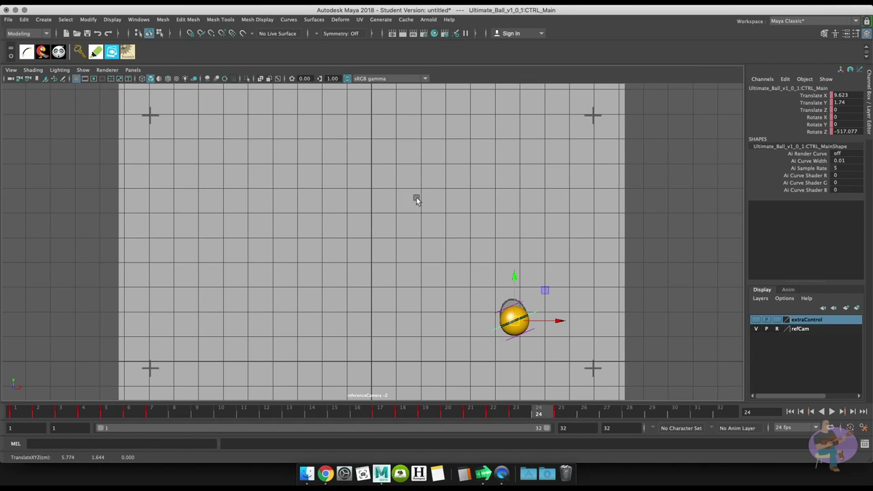
{"action": "left_click", "coordinate": [479, 295]}
{"action": "left_click", "coordinate": [551, 343]}
{"action": "key", "text": "s"}
Step: At frame 26, move the ball onto the upper end of the reference drawing at about X 10.26, Y 1.53, and key all its controls
{"action": "left_click", "coordinate": [559, 410]}
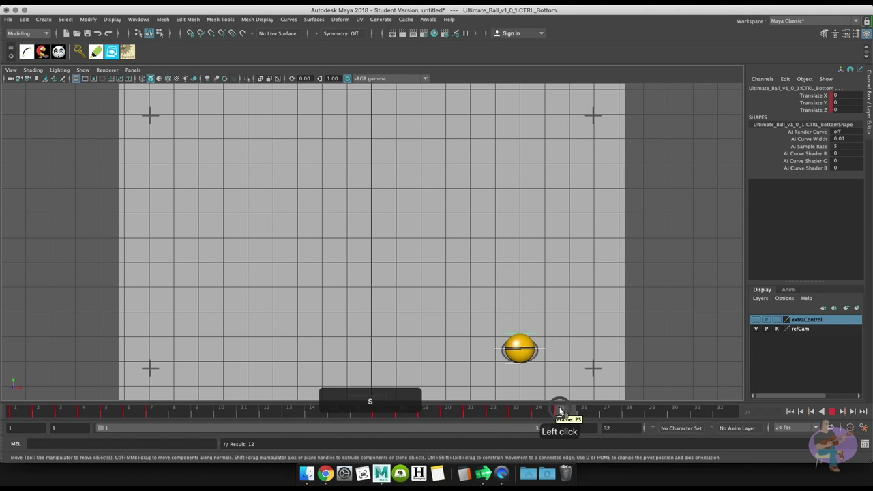
{"action": "left_click", "coordinate": [583, 410]}
{"action": "left_click", "coordinate": [573, 348]}
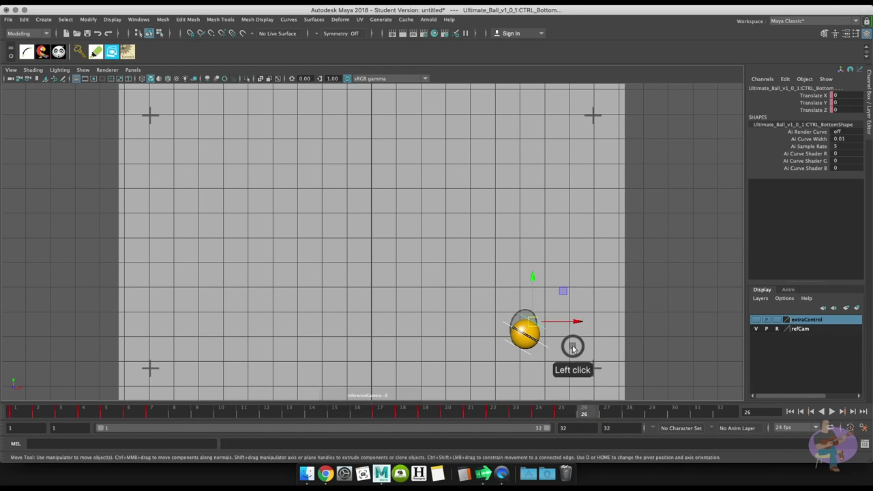
{"action": "left_click", "coordinate": [536, 342]}
{"action": "left_click_drag", "start_coordinate": [528, 338], "coordinate": [524, 328]}
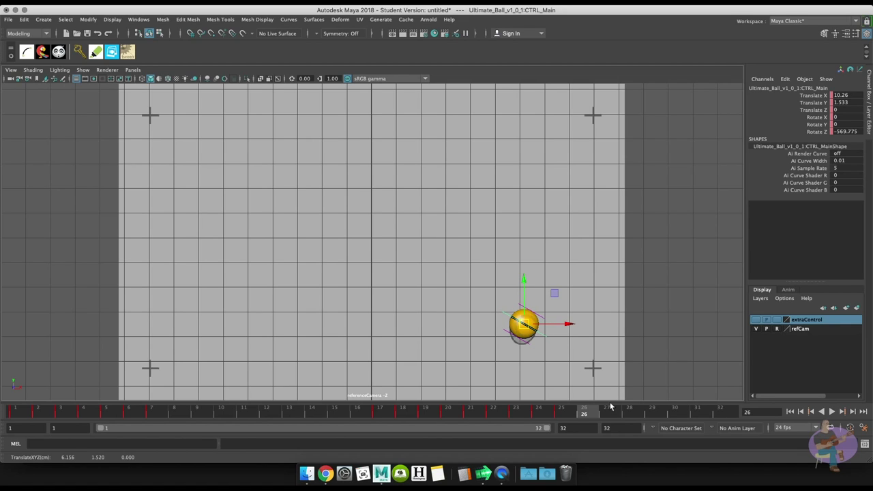
{"action": "left_click", "coordinate": [582, 372]}
{"action": "key", "text": "s"}
Step: At frame 27, move the ball onto the reference drawing at about X 10.51, Y 2.13
{"action": "left_click", "coordinate": [606, 413]}
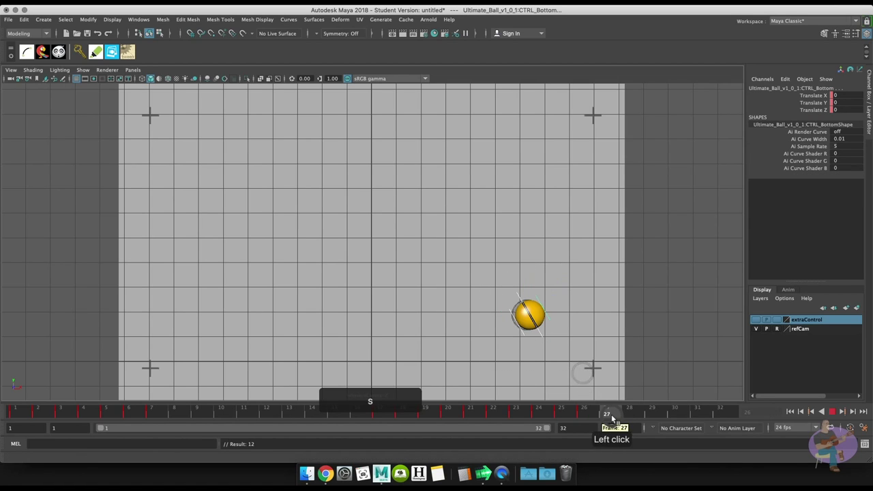
{"action": "left_click", "coordinate": [533, 318]}
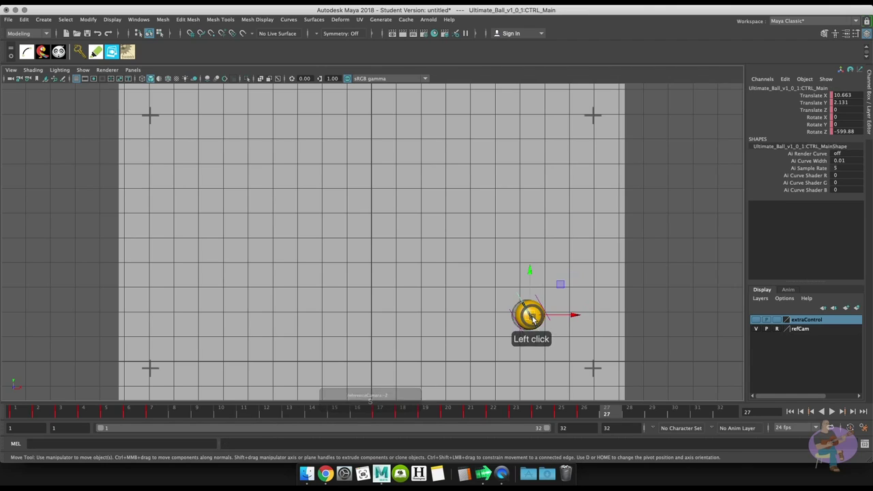
{"action": "mouse_move", "coordinate": [532, 317]}
{"action": "left_mouse_down"}
{"action": "mouse_move", "coordinate": [537, 325]}
{"action": "mouse_move", "coordinate": [530, 317]}
{"action": "left_mouse_up"}
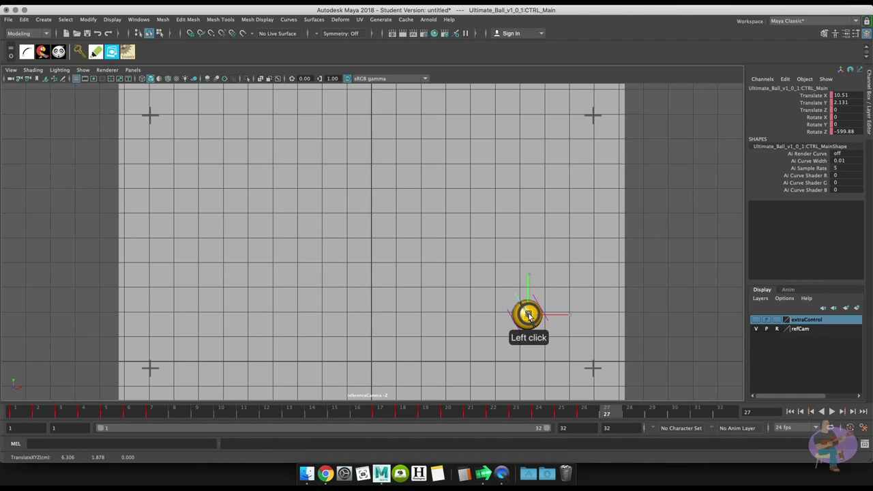
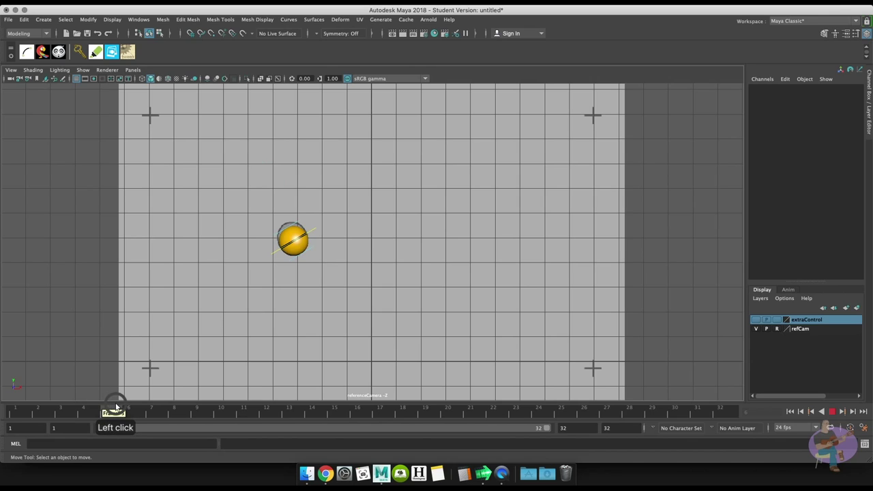
Step: Select the ball's bottom control at frame 5 and set the Move Tool's axis orientation to Object
{"action": "left_click", "coordinate": [289, 232]}
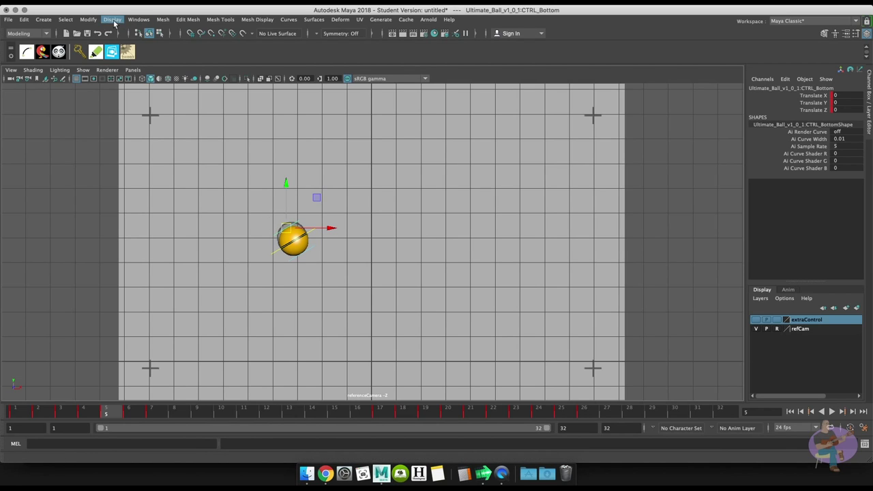
{"action": "left_click", "coordinate": [88, 19]}
{"action": "mouse_move", "coordinate": [137, 42]}
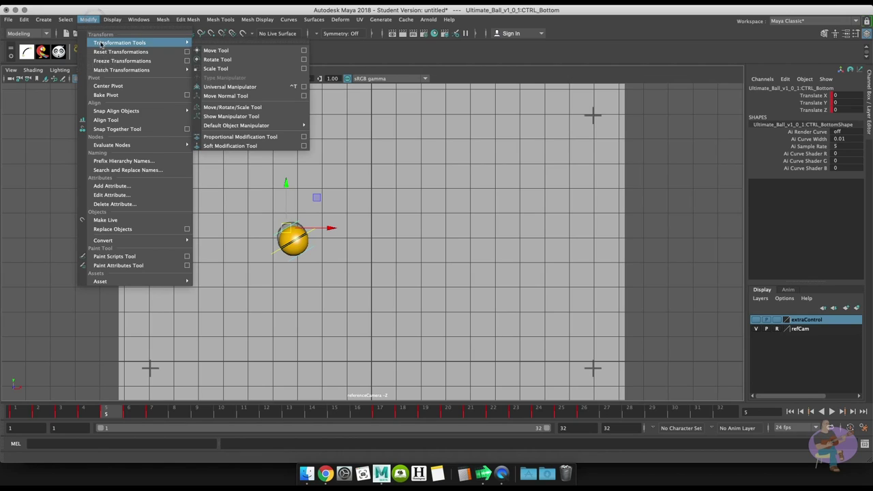
{"action": "left_click", "coordinate": [304, 51]}
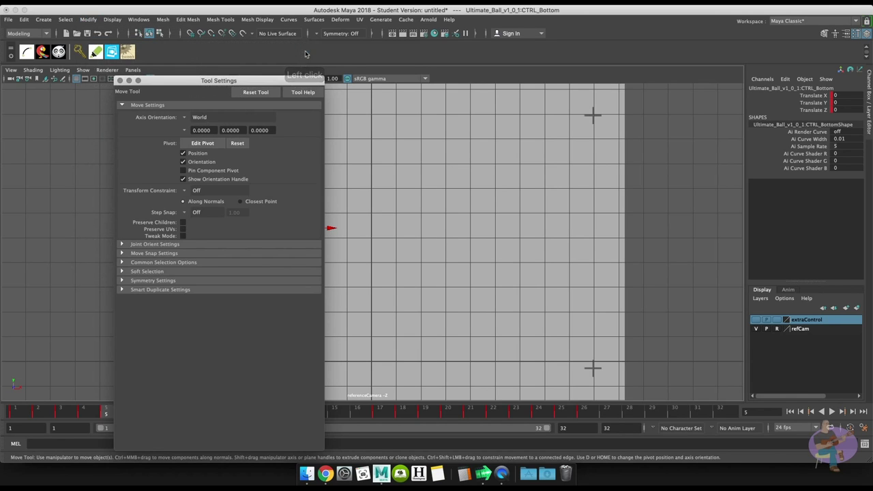
{"action": "left_click", "coordinate": [187, 117]}
{"action": "left_click", "coordinate": [206, 123]}
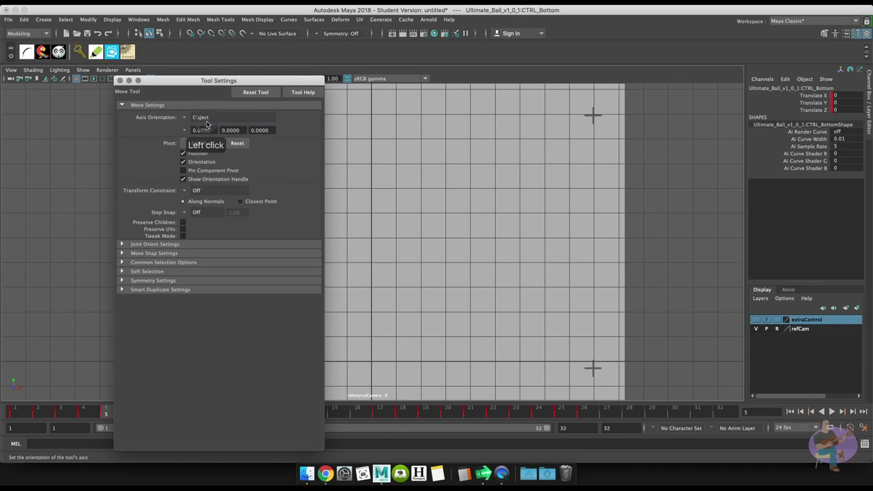
{"action": "left_click", "coordinate": [120, 80]}
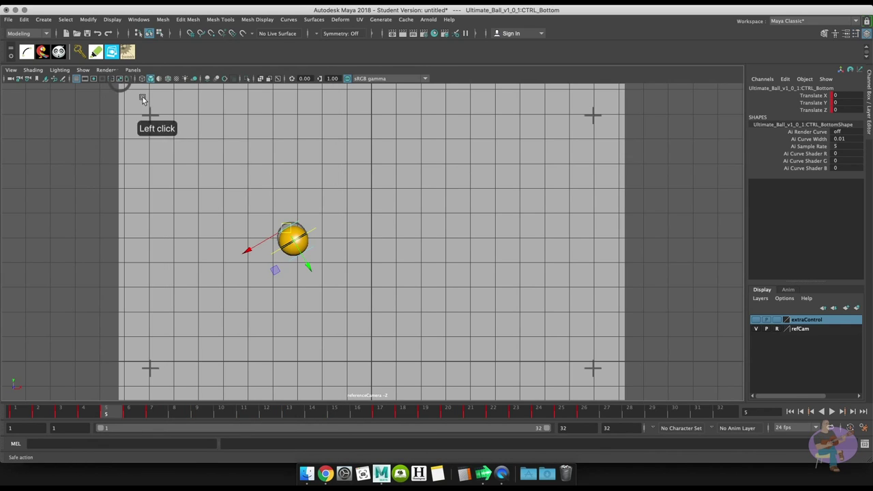
Step: At frame 5, stretch the ball to the reference drawing by moving the bottom control along its own axis to about Translate Y -0.3
{"action": "left_click", "coordinate": [307, 267]}
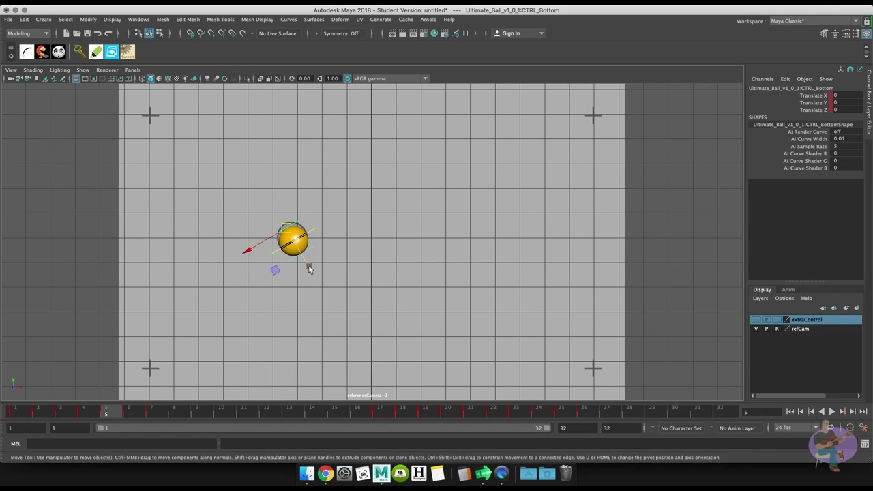
{"action": "left_click_drag", "start_coordinate": [309, 266], "coordinate": [307, 267]}
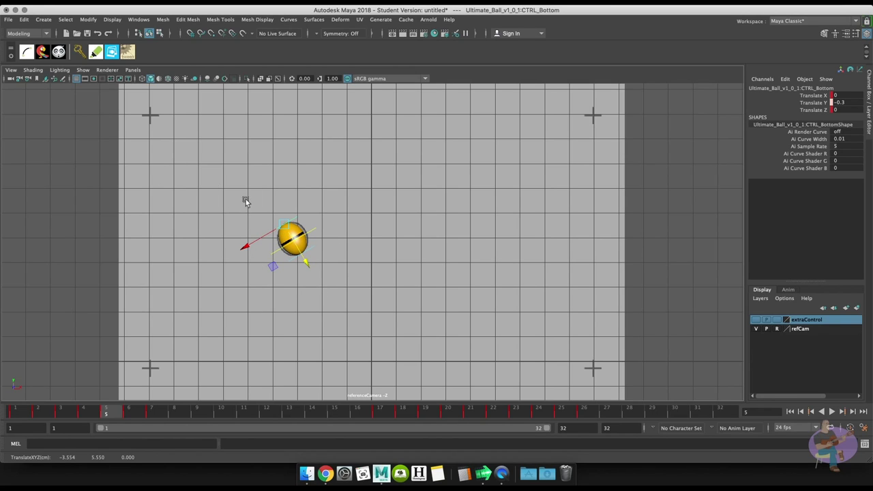
{"action": "left_click", "coordinate": [370, 302]}
Step: At frame 6, stretch the ball to the reference drawing by moving the bottom control to about Translate Y -1.13
{"action": "key", "text": "alt+period"}
{"action": "left_click", "coordinate": [321, 305]}
{"action": "left_click", "coordinate": [326, 346]}
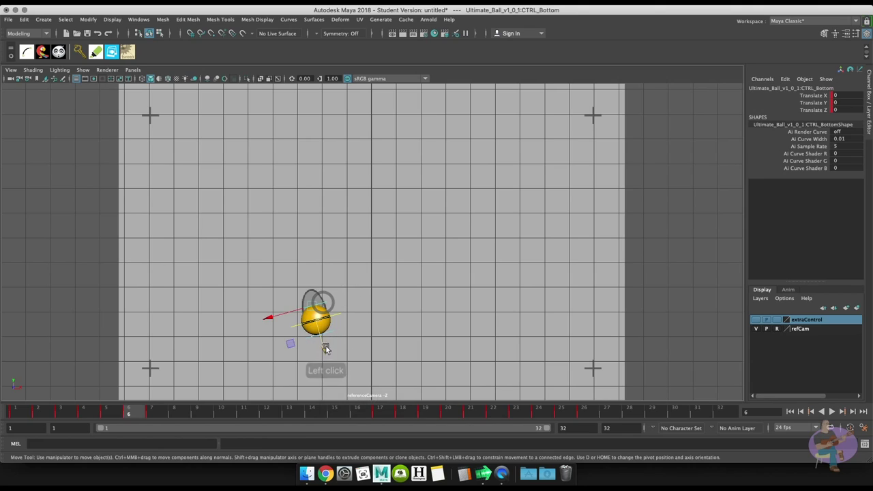
{"action": "left_click_drag", "start_coordinate": [326, 349], "coordinate": [322, 331]}
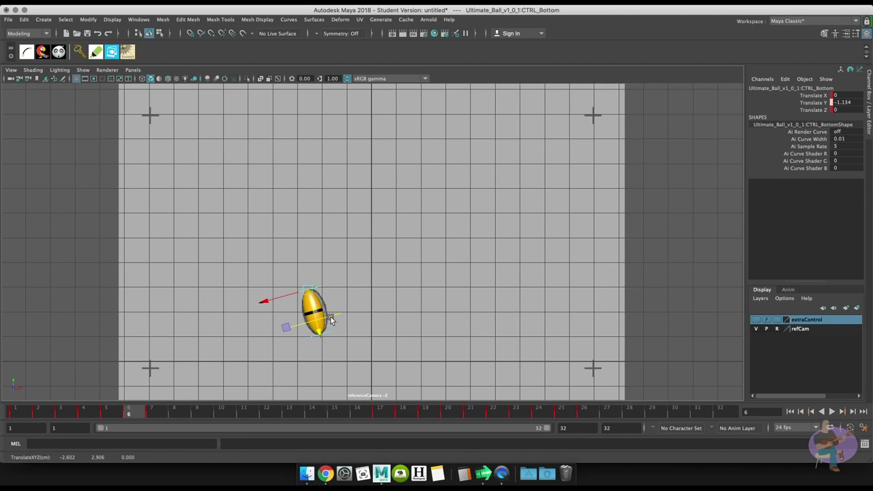
Step: At frame 6, adjust the main control to about Rotate Z -166.6, X -3.68, Y 1.81 to fit the drawing, and select all the ball's controls
{"action": "left_click", "coordinate": [330, 318]}
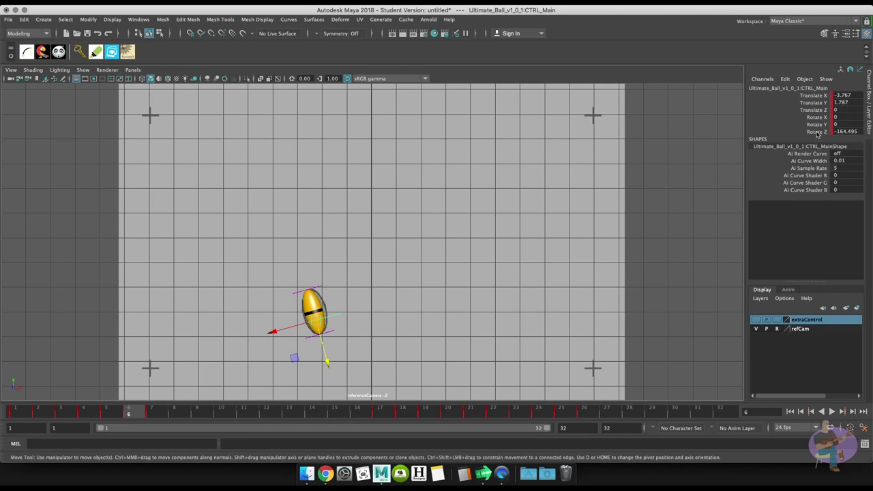
{"action": "left_click", "coordinate": [816, 131]}
{"action": "middle_click_drag", "start_coordinate": [557, 184], "coordinate": [558, 184]}
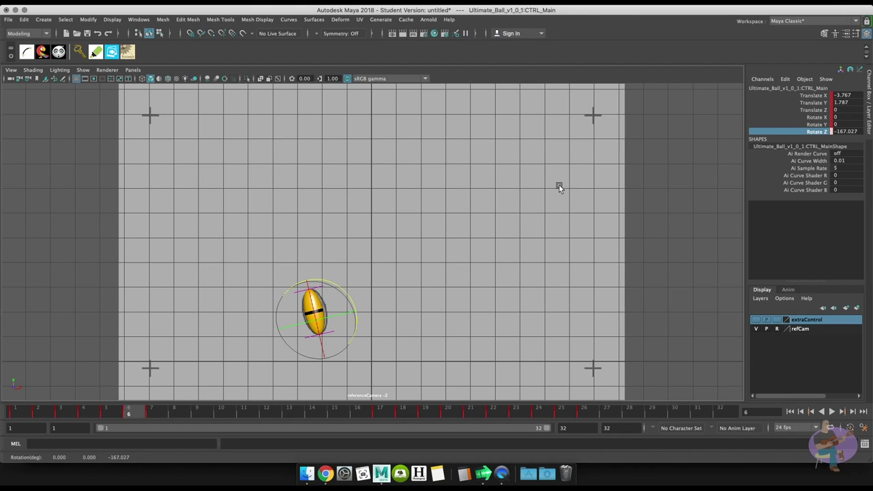
{"action": "key", "text": "w"}
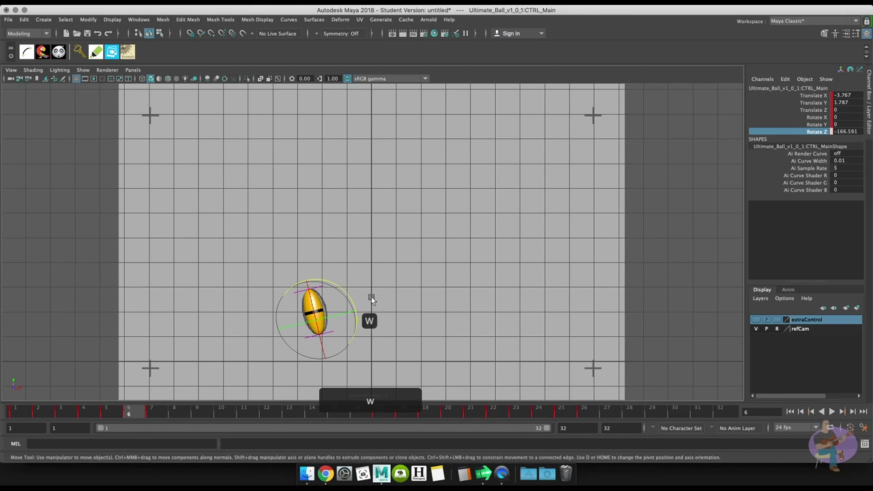
{"action": "left_click_drag", "start_coordinate": [274, 332], "coordinate": [275, 329]}
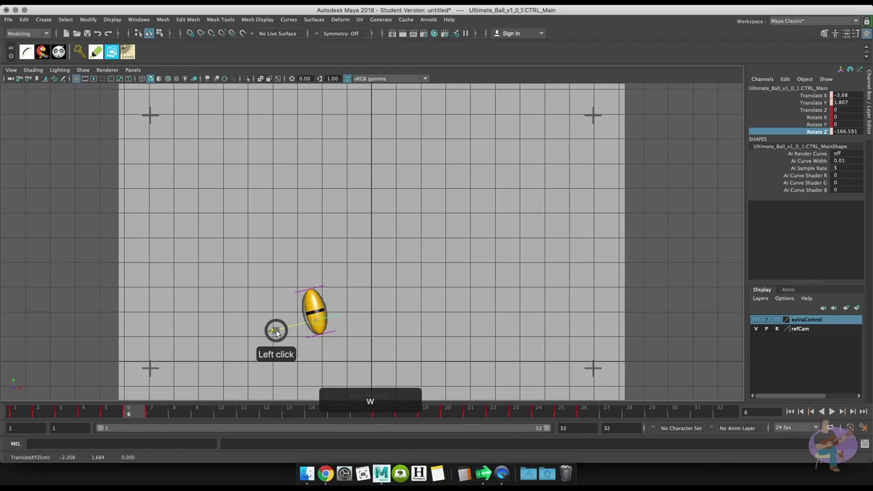
{"action": "left_click", "coordinate": [349, 290]}
{"action": "left_click_drag", "start_coordinate": [352, 336], "coordinate": [354, 343]}
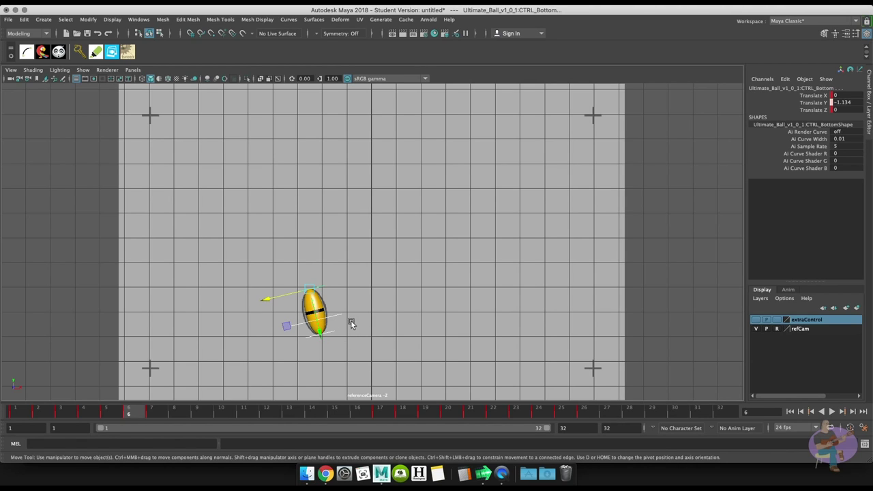
Step: Key all the ball's controls at frame 6, and select the bottom control at frame 7
{"action": "key", "text": "s"}
{"action": "left_click_drag", "start_coordinate": [117, 412], "coordinate": [153, 414]}
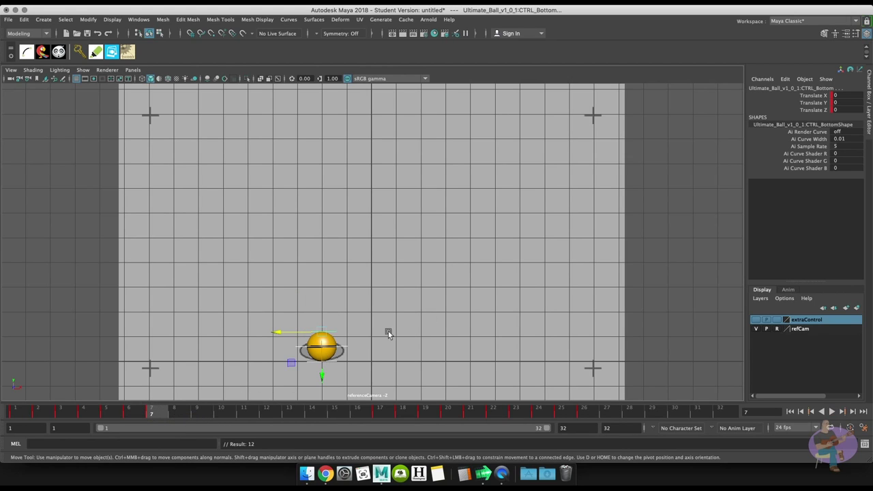
{"action": "left_click", "coordinate": [332, 330]}
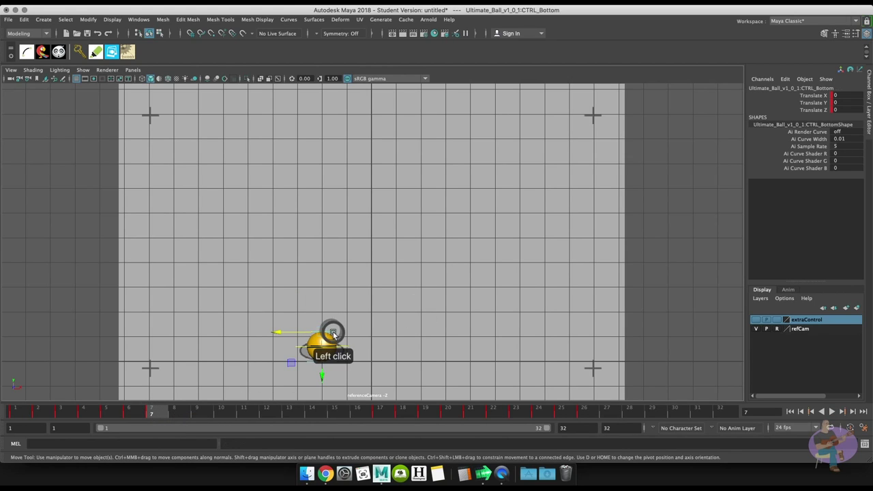
Step: At frame 8, rotate the main control to about Rotate Z -184.9 to follow the reference drawing
{"action": "key", "text": "e"}
{"action": "key", "text": "alt+period"}
{"action": "left_click", "coordinate": [464, 259]}
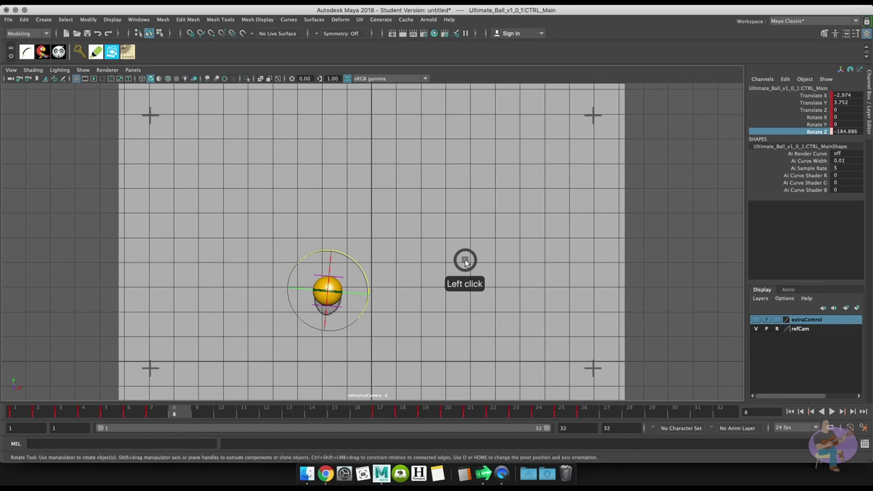
Step: At frame 8, stretch the ball by moving the top control to about Translate Y 0.68, and key all controls
{"action": "key", "text": "w"}
{"action": "left_click", "coordinate": [327, 293]}
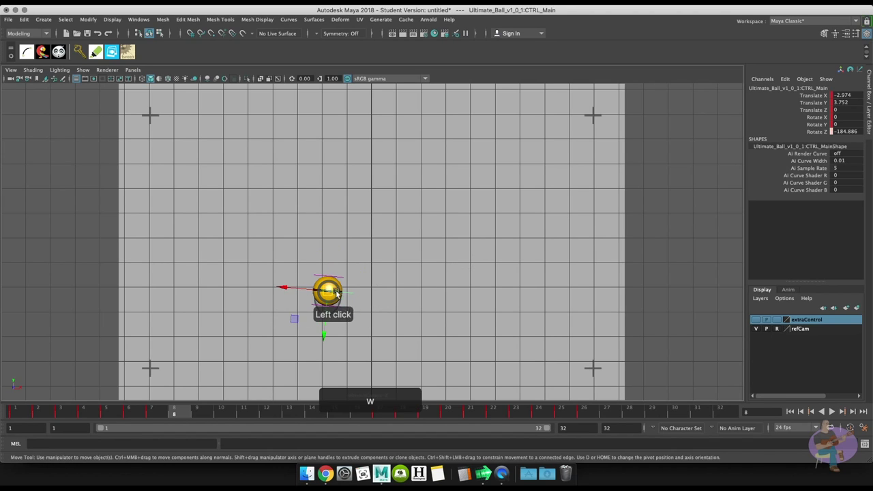
{"action": "left_click_drag", "start_coordinate": [327, 292], "coordinate": [343, 357]}
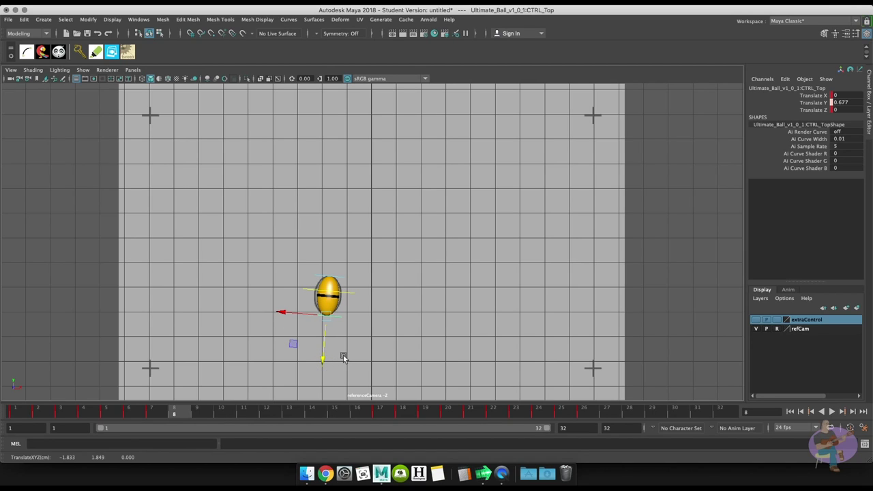
{"action": "left_click", "coordinate": [371, 333]}
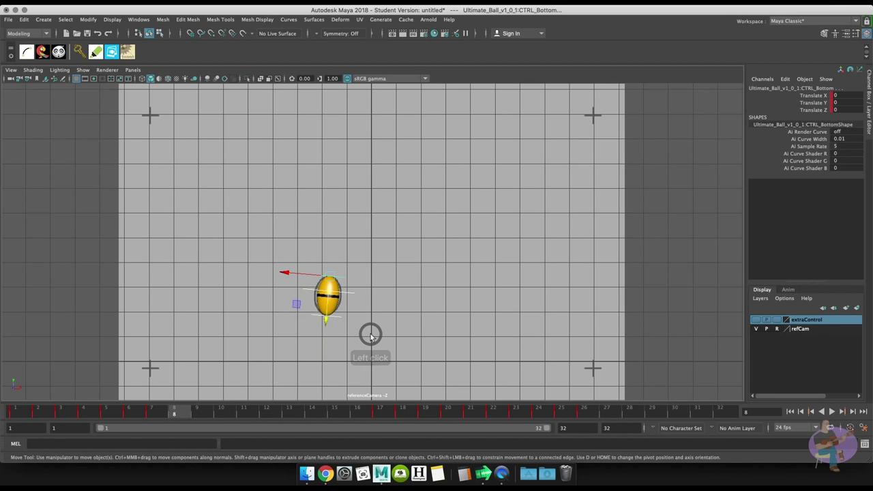
{"action": "key", "text": "s"}
Step: At frame 16, rotate the main control to about Rotate Z -351.2 to line up with the drawing
{"action": "left_click_drag", "start_coordinate": [179, 414], "coordinate": [111, 415]}
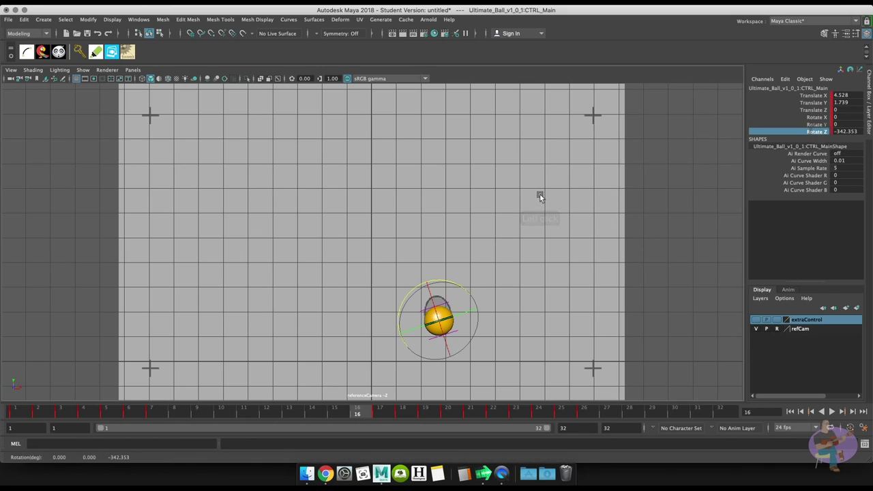
{"action": "middle_click_drag", "start_coordinate": [540, 197], "coordinate": [551, 195]}
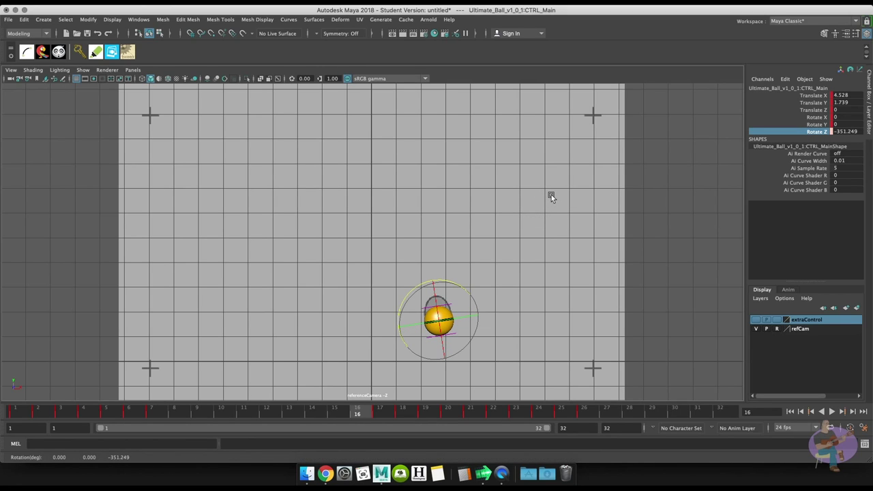
{"action": "left_click", "coordinate": [427, 250]}
Step: At frame 16, stretch the ball by moving the top control to about Translate Y 0.72, and key all controls
{"action": "key", "text": "w"}
{"action": "left_click", "coordinate": [386, 289]}
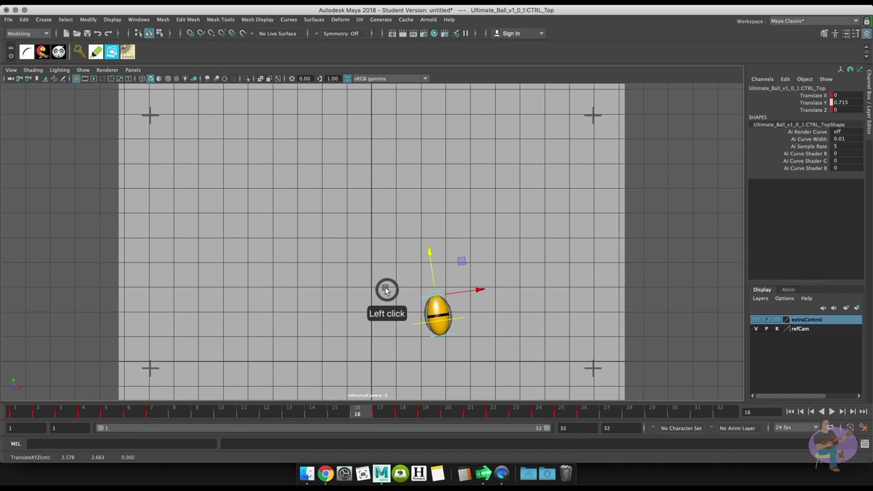
{"action": "left_click", "coordinate": [497, 341]}
{"action": "key", "text": "s"}
Step: At frame 17, squash the ball by moving the top control to about Translate Y -0.4, and key all controls
{"action": "left_click_drag", "start_coordinate": [355, 414], "coordinate": [379, 415]}
{"action": "left_click", "coordinate": [444, 327]}
{"action": "left_click", "coordinate": [444, 317]}
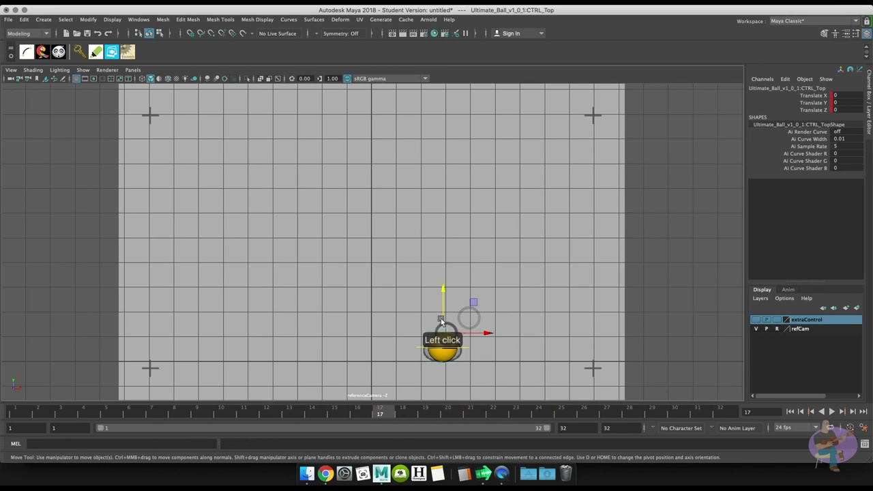
{"action": "left_click", "coordinate": [445, 289]}
{"action": "left_click_drag", "start_coordinate": [445, 289], "coordinate": [443, 295]}
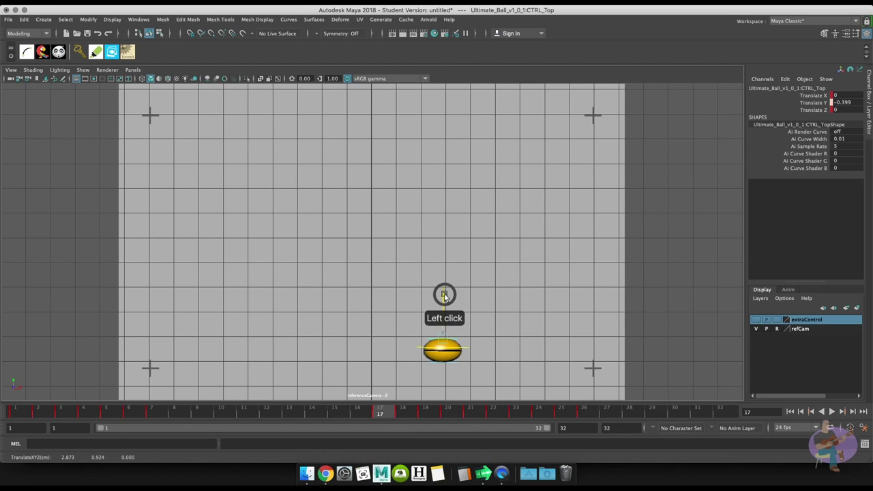
{"action": "left_click", "coordinate": [476, 370]}
{"action": "key", "text": "s"}
Step: At frame 18, rotate the main control to about Rotate Z -368.1 to match the drawing's tilt
{"action": "left_click", "coordinate": [402, 416]}
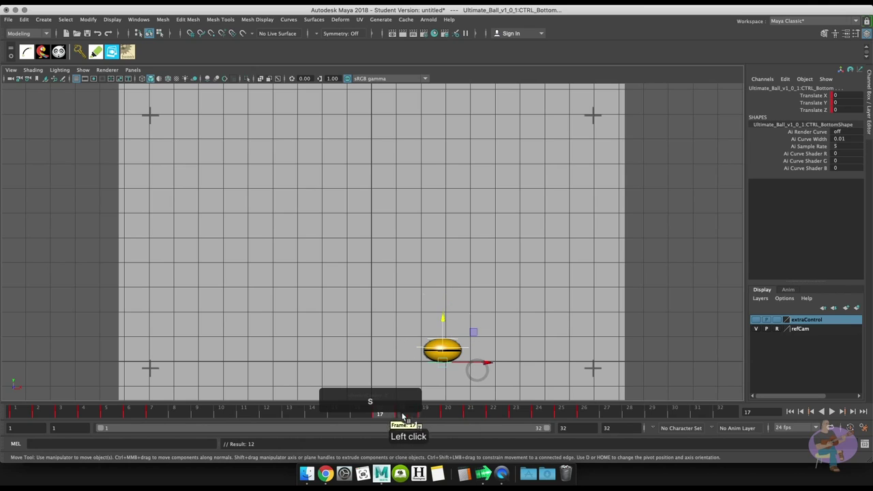
{"action": "left_click", "coordinate": [518, 323]}
{"action": "left_click", "coordinate": [445, 306]}
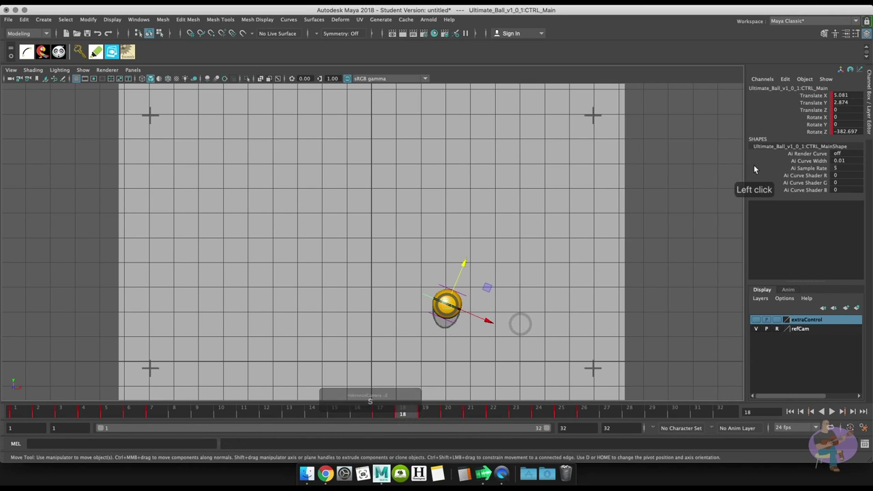
{"action": "left_click", "coordinate": [812, 130]}
{"action": "key", "text": "e"}
{"action": "middle_click_drag", "start_coordinate": [503, 217], "coordinate": [530, 225]}
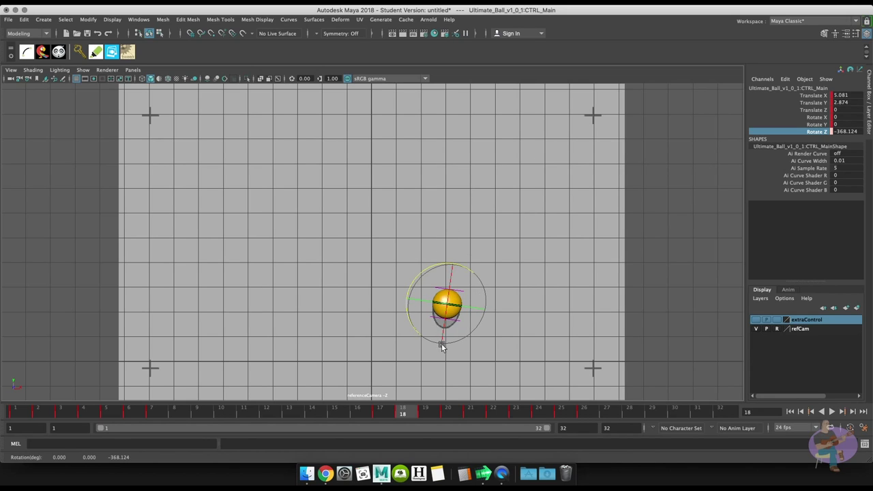
Step: At frame 18, fine-tune the main control to about Rotate Z -367.8 and align the ball with the top of the drawing
{"action": "key", "text": "w"}
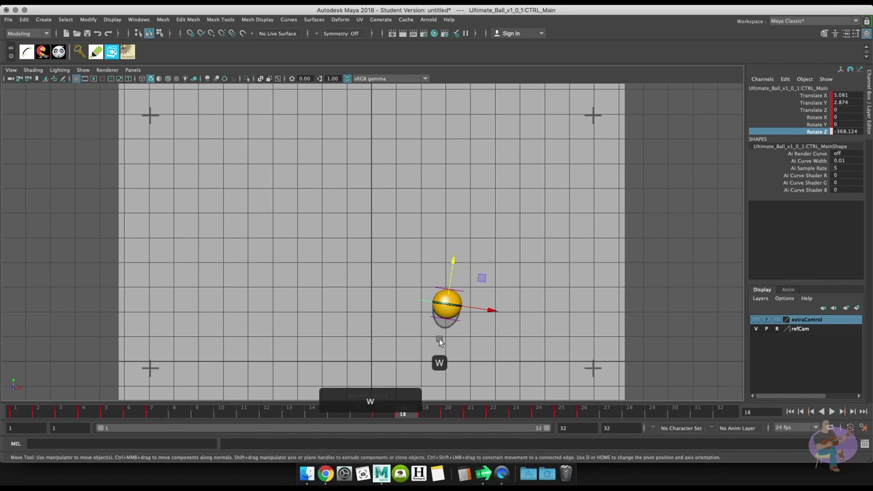
{"action": "left_click_drag", "start_coordinate": [446, 305], "coordinate": [445, 307]}
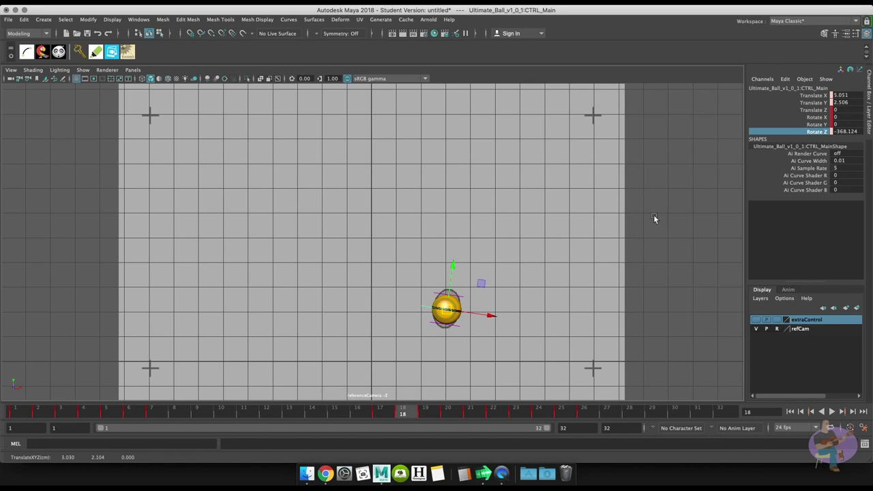
{"action": "left_click", "coordinate": [605, 208]}
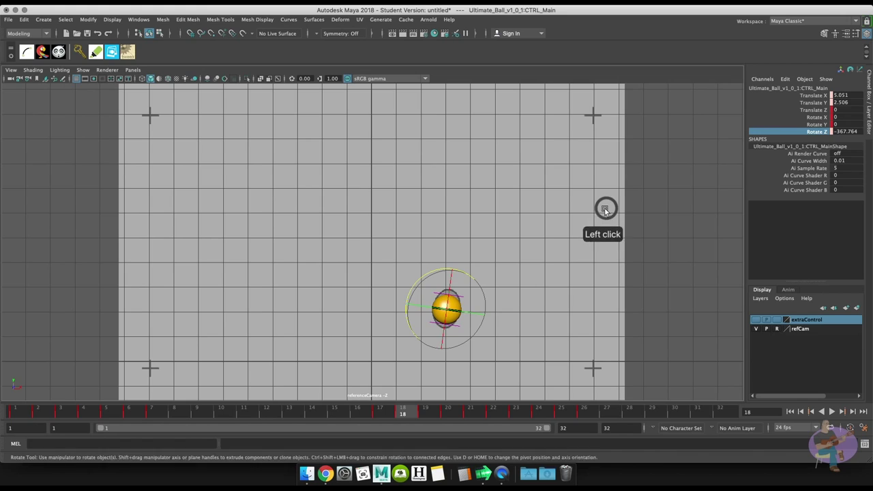
{"action": "left_click", "coordinate": [447, 311]}
{"action": "left_click_drag", "start_coordinate": [452, 288], "coordinate": [451, 281]}
Step: At frame 18, stretch the ball down to the drawing with the bottom control, and key all controls
{"action": "left_click", "coordinate": [448, 322]}
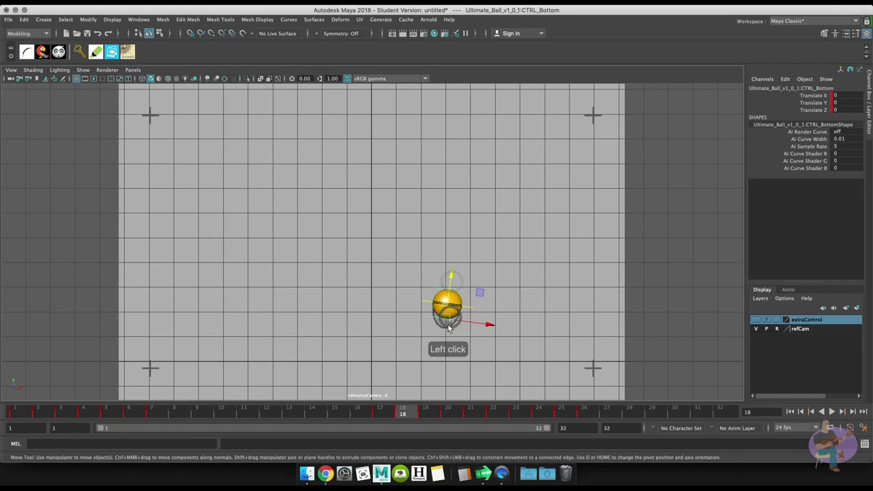
{"action": "key", "text": "s"}
Step: At frame 24, rotate the main control to about Rotate Z -529.5 to line up with the drawing
{"action": "left_click_drag", "start_coordinate": [409, 409], "coordinate": [537, 427]}
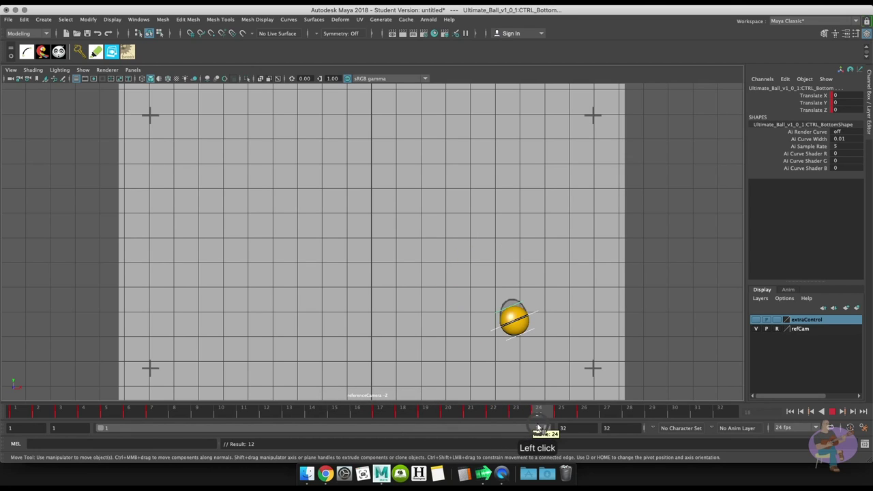
{"action": "left_click", "coordinate": [551, 337]}
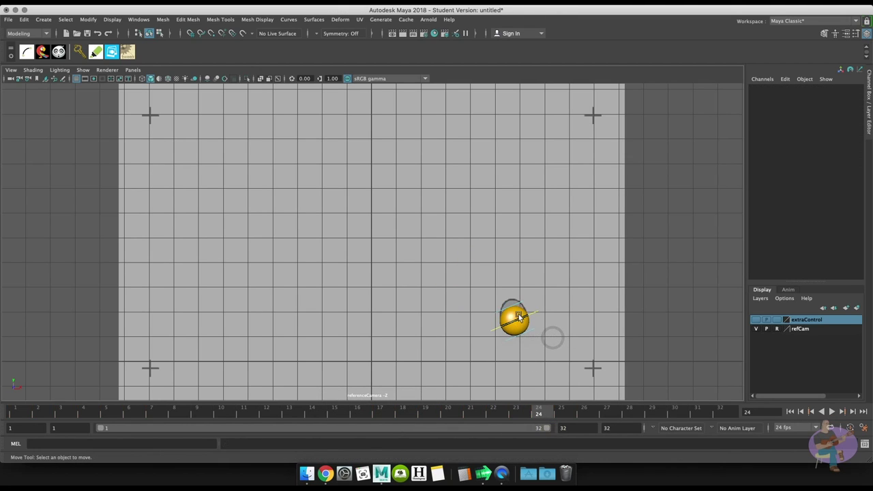
{"action": "left_click", "coordinate": [514, 306]}
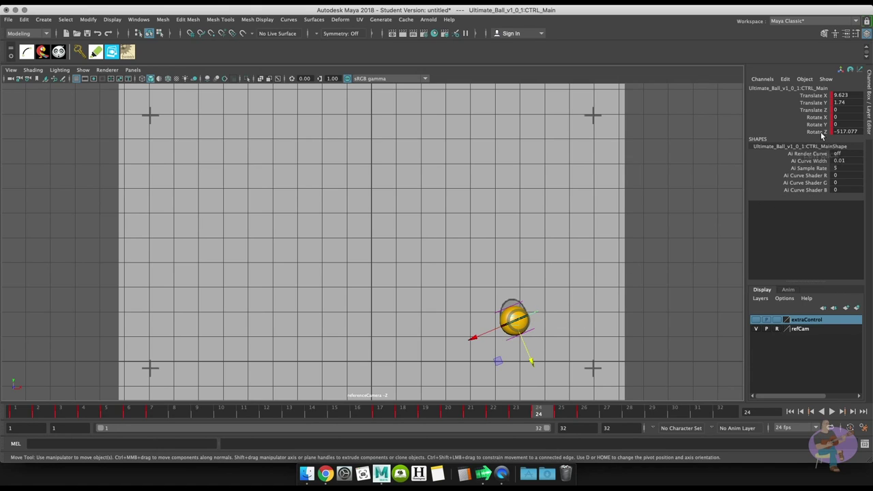
{"action": "key", "text": "e"}
{"action": "middle_click_drag", "start_coordinate": [488, 203], "coordinate": [508, 203]}
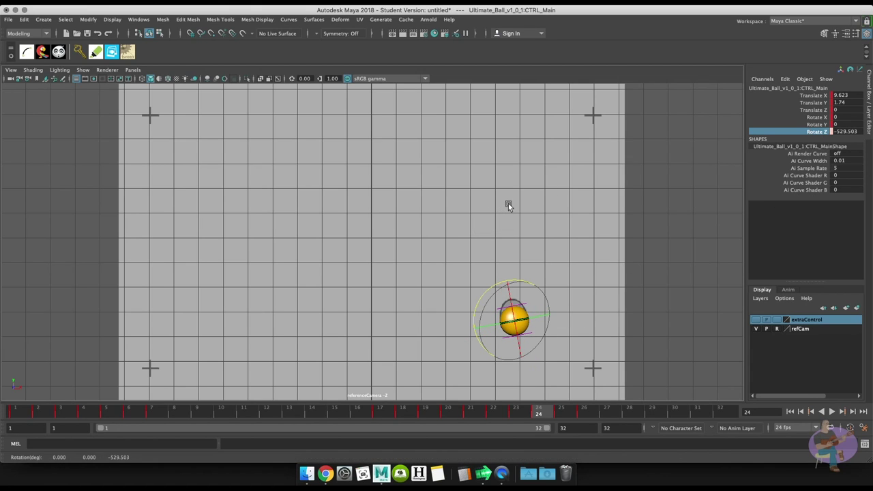
{"action": "left_click", "coordinate": [535, 246]}
Step: At frame 24, select the bottom control and stretch the ball along its own axis to the drawing
{"action": "left_click", "coordinate": [518, 300]}
{"action": "key", "text": "w"}
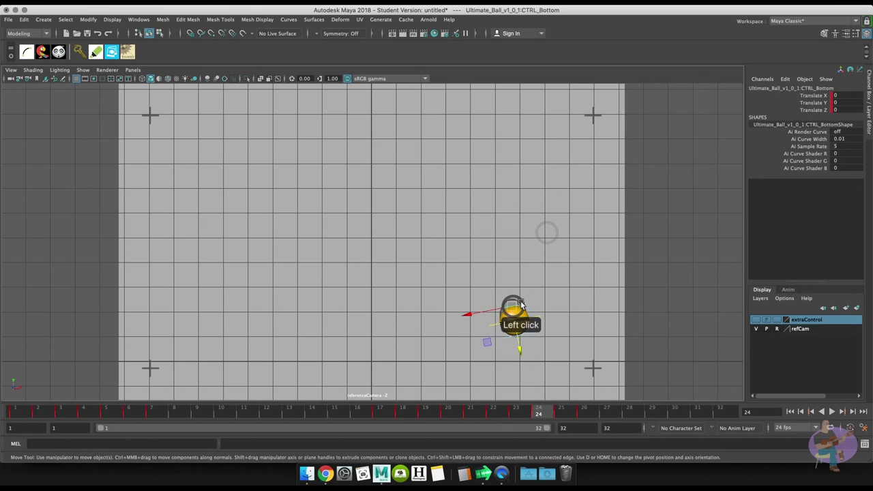
{"action": "left_click", "coordinate": [511, 312]}
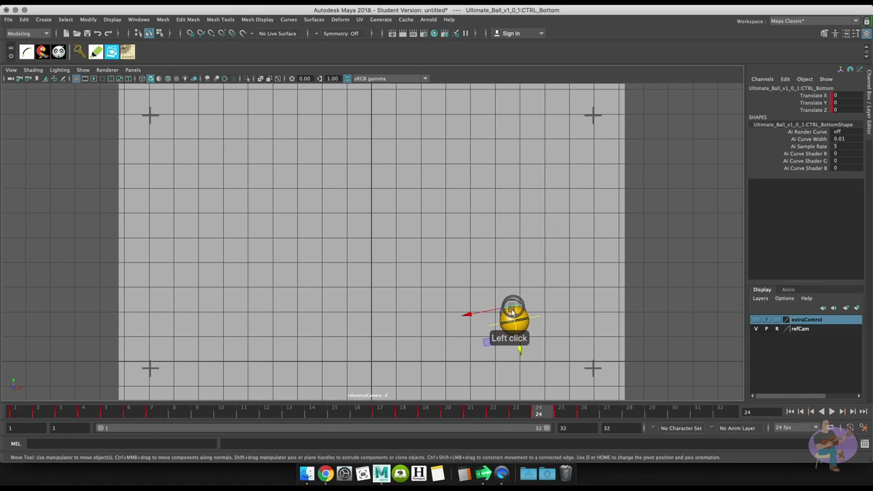
Step: At frame 25, squash the ball by moving the bottom control to about Translate Y 0.31, and key all controls
{"action": "left_click_drag", "start_coordinate": [542, 411], "coordinate": [559, 412]}
{"action": "left_click", "coordinate": [558, 305]}
{"action": "left_click", "coordinate": [529, 332]}
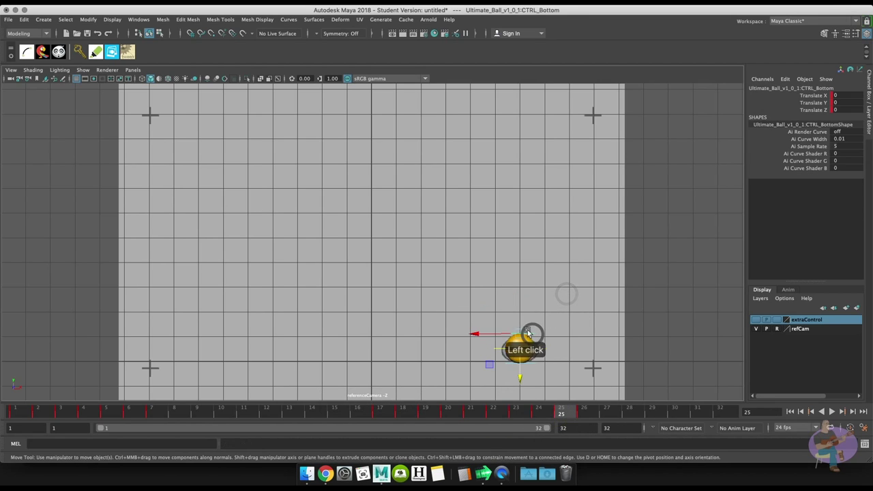
{"action": "left_click", "coordinate": [521, 379]}
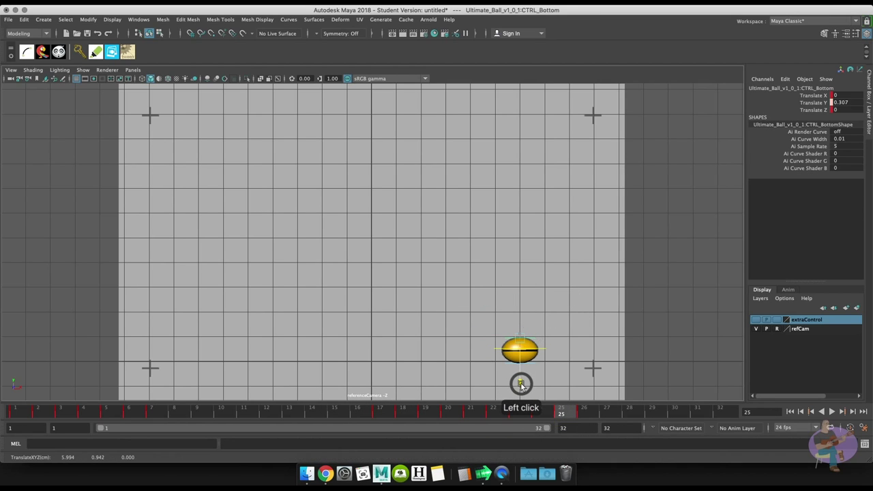
{"action": "left_click", "coordinate": [494, 336]}
{"action": "left_click", "coordinate": [520, 382]}
{"action": "key", "text": "s"}
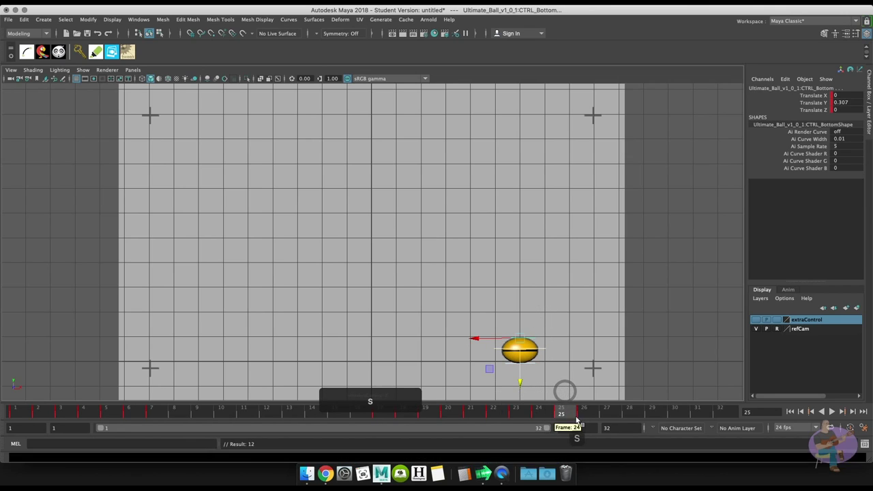
Step: At frame 26, adjust the main control to about Rotate Z -547.7 and Translate X 10.29 to fit the drawing
{"action": "left_click", "coordinate": [584, 412]}
{"action": "left_click", "coordinate": [561, 331]}
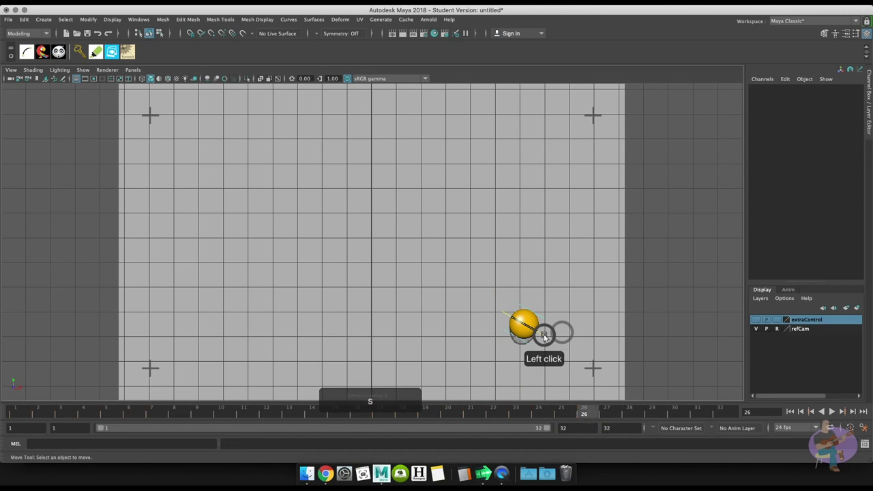
{"action": "left_click", "coordinate": [546, 334]}
{"action": "left_click", "coordinate": [821, 131]}
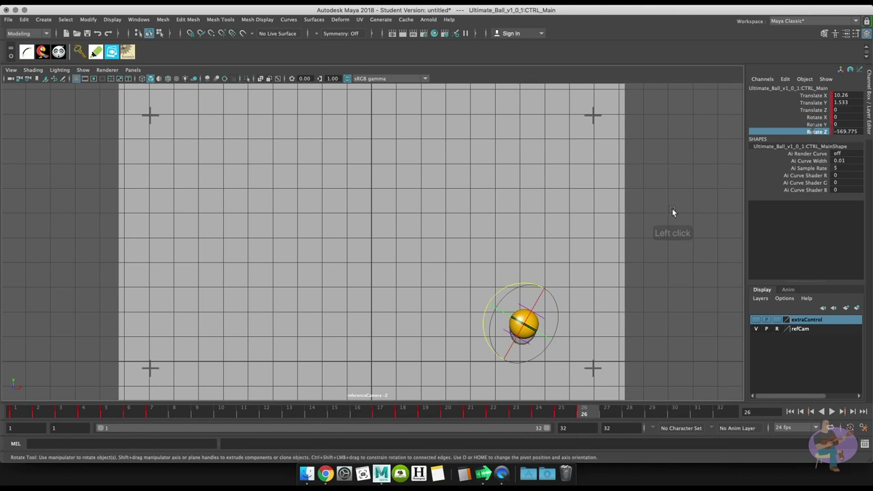
{"action": "middle_click_drag", "start_coordinate": [671, 208], "coordinate": [644, 203]}
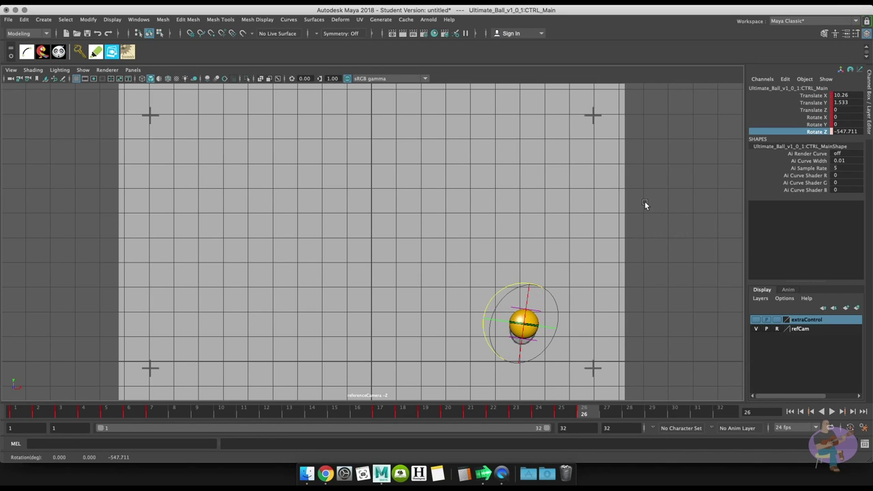
{"action": "key", "text": "w"}
{"action": "left_click", "coordinate": [525, 326]}
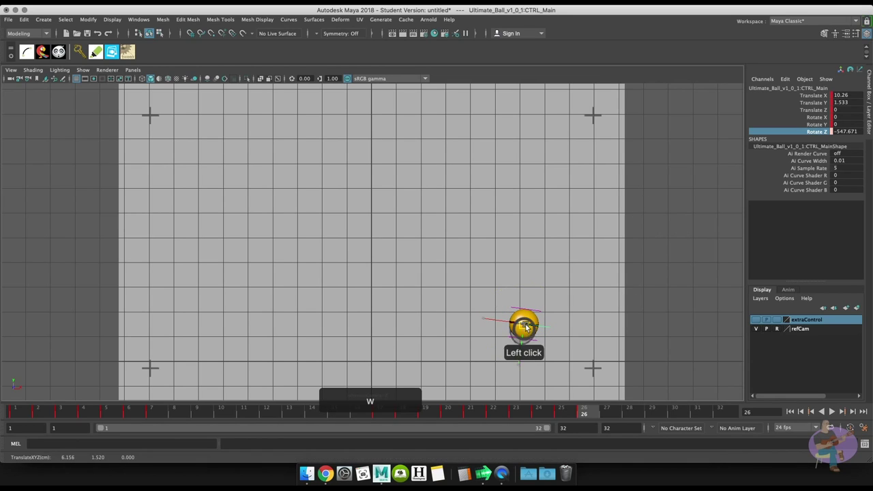
{"action": "left_click_drag", "start_coordinate": [524, 326], "coordinate": [527, 326]}
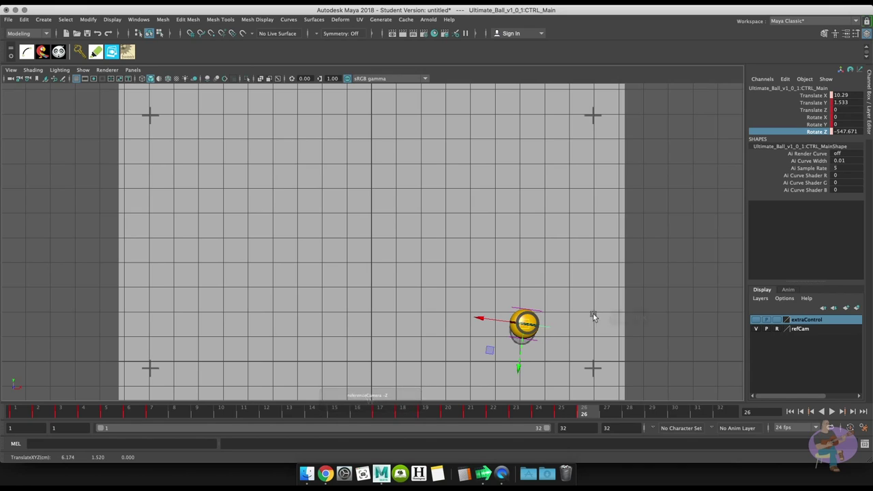
Step: At frame 26, stretch the ball by moving the top control to about Translate Y 0.45, and reselect the main control
{"action": "left_click", "coordinate": [590, 358]}
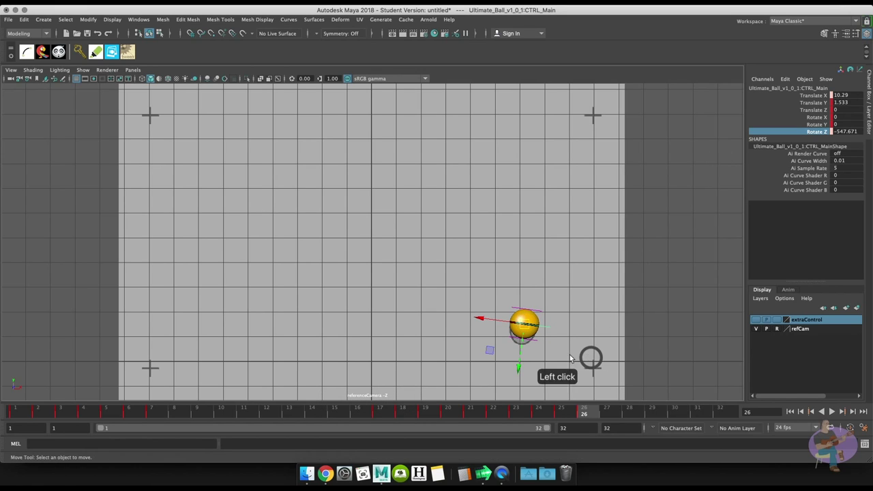
{"action": "left_click", "coordinate": [529, 339]}
{"action": "left_click", "coordinate": [518, 383]}
{"action": "left_click_drag", "start_coordinate": [518, 382], "coordinate": [517, 388]}
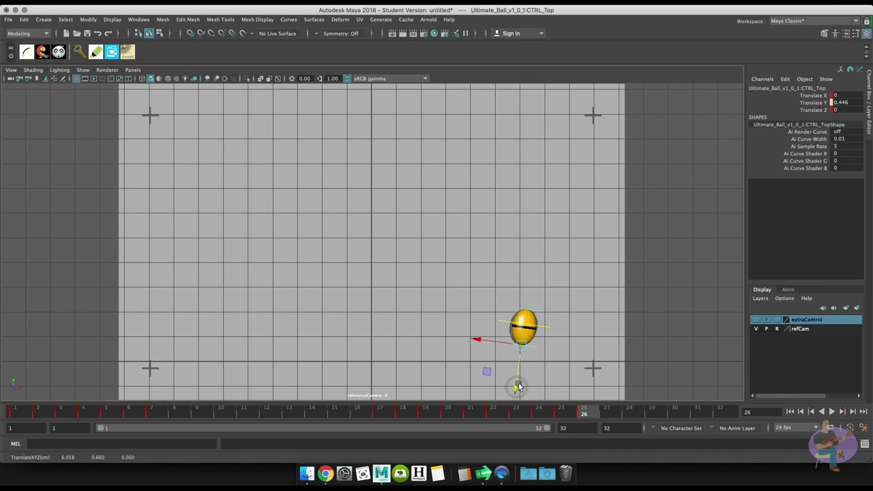
{"action": "left_click", "coordinate": [544, 343]}
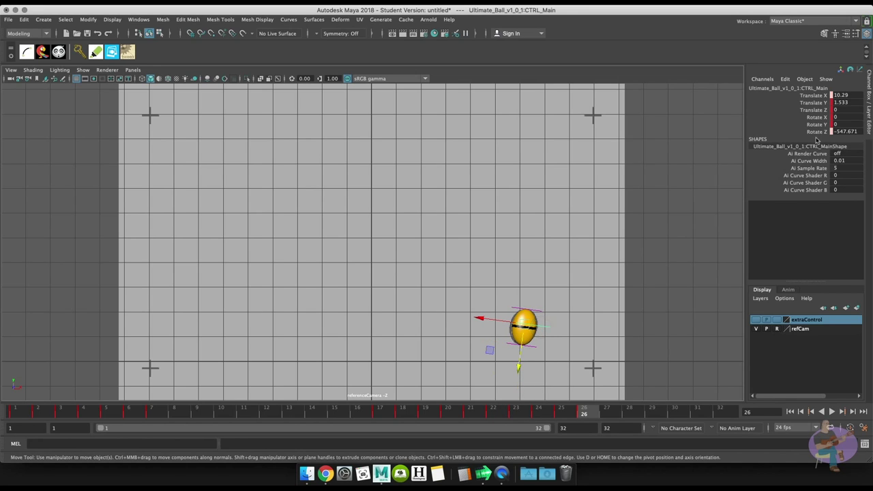
Step: At frame 26, rotate the main control to about Rotate Z -550.9 and key all of the ball's controls
{"action": "left_click", "coordinate": [815, 131]}
{"action": "middle_click_drag", "start_coordinate": [623, 258], "coordinate": [626, 258]}
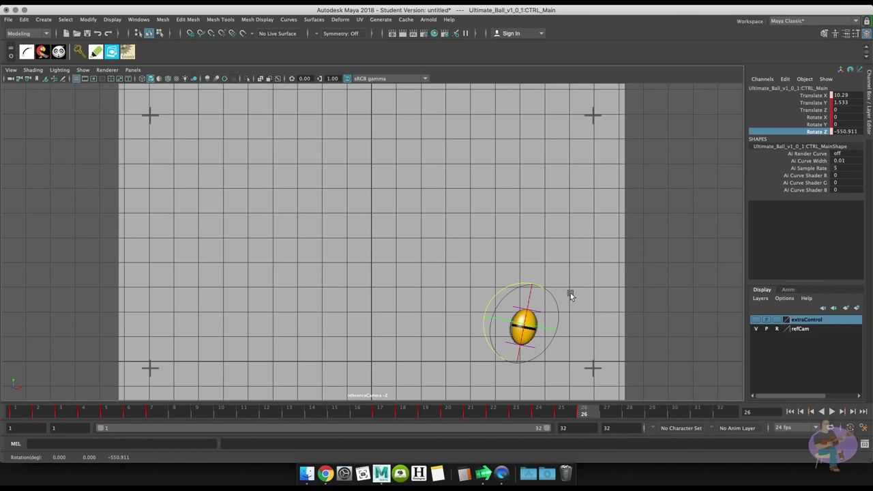
{"action": "left_click", "coordinate": [508, 293]}
{"action": "left_click", "coordinate": [565, 360]}
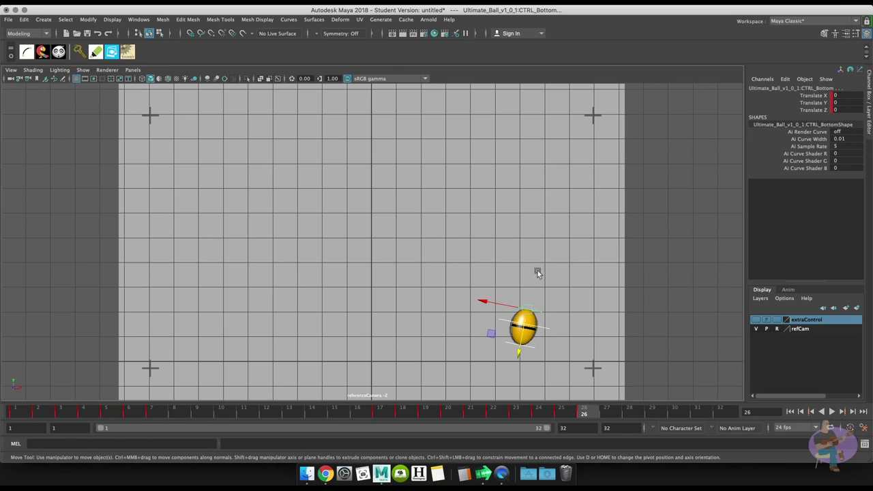
{"action": "key", "text": "s"}
Step: At frame 31, squash the ball slightly by lowering the top control, and key all controls
{"action": "left_click_drag", "start_coordinate": [580, 409], "coordinate": [704, 412]}
{"action": "left_click", "coordinate": [600, 283]}
{"action": "left_click", "coordinate": [558, 330]}
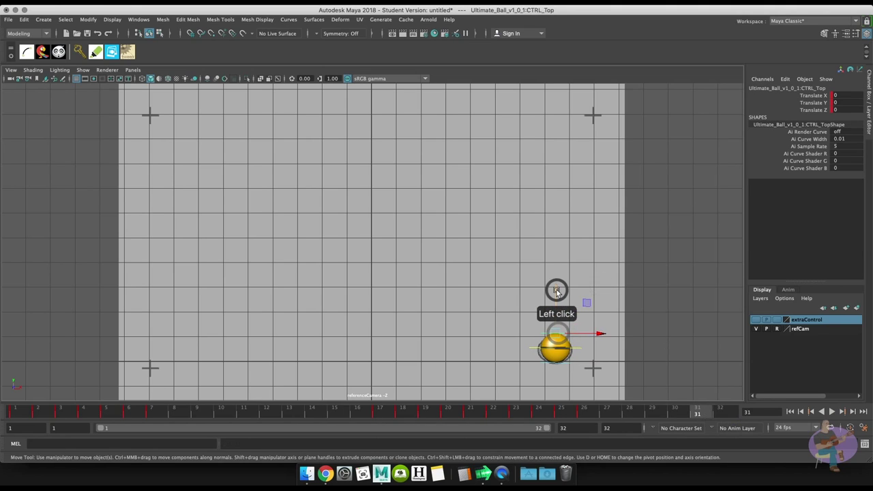
{"action": "left_click_drag", "start_coordinate": [556, 291], "coordinate": [556, 295]}
{"action": "left_click_drag", "start_coordinate": [523, 325], "coordinate": [578, 370]}
{"action": "key", "text": "s"}
Step: Play back the bounce from frame 1 and extend the end of the playback range to frame 48
{"action": "left_click", "coordinate": [729, 414]}
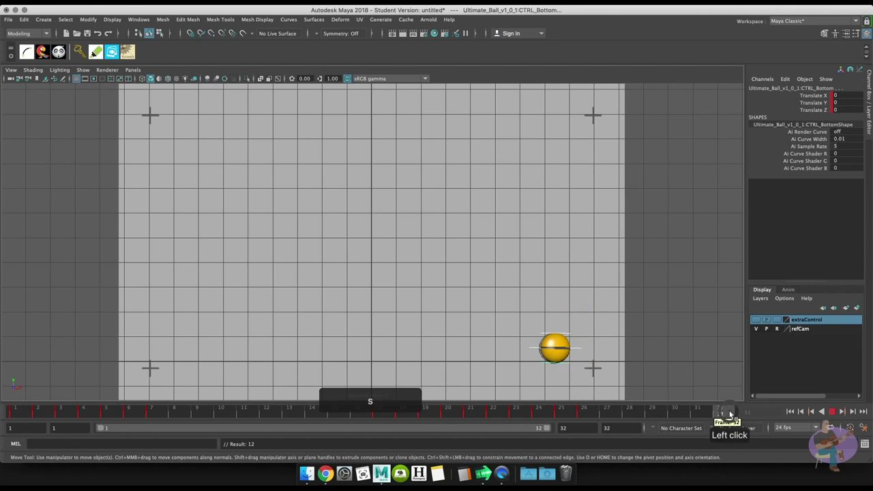
{"action": "left_click_drag", "start_coordinate": [729, 414], "coordinate": [12, 386]}
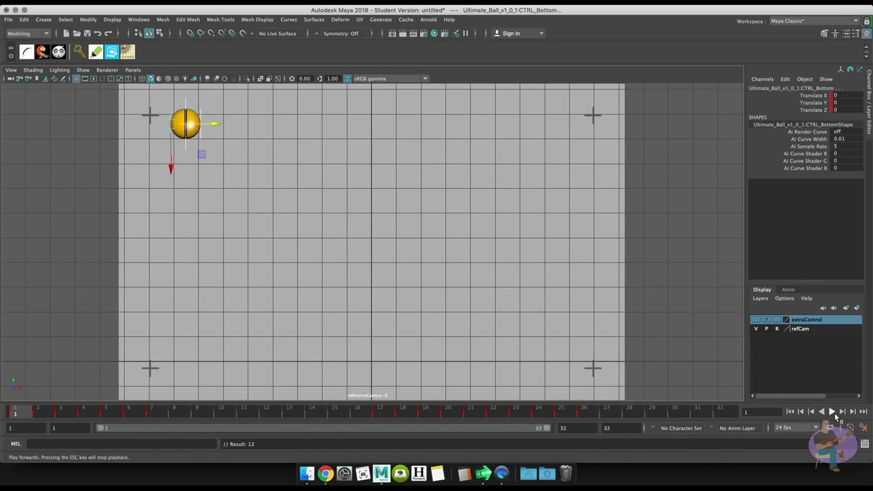
{"action": "left_click", "coordinate": [832, 413]}
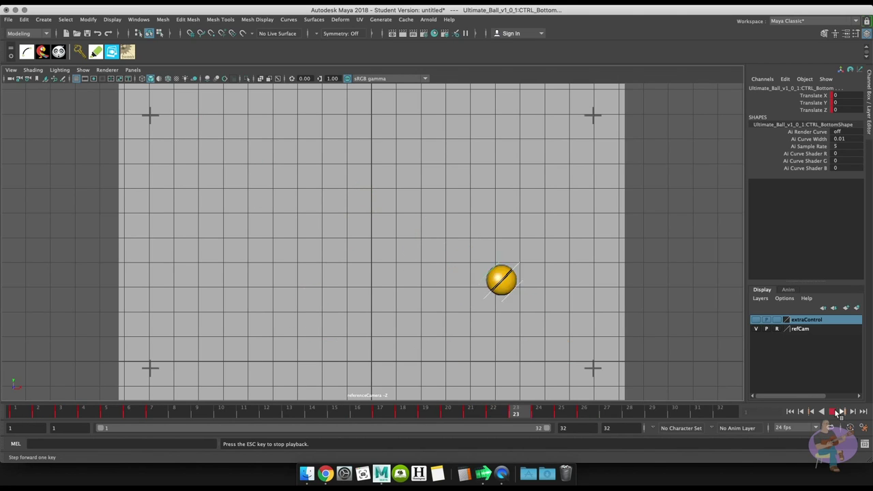
{"action": "left_click", "coordinate": [647, 445]}
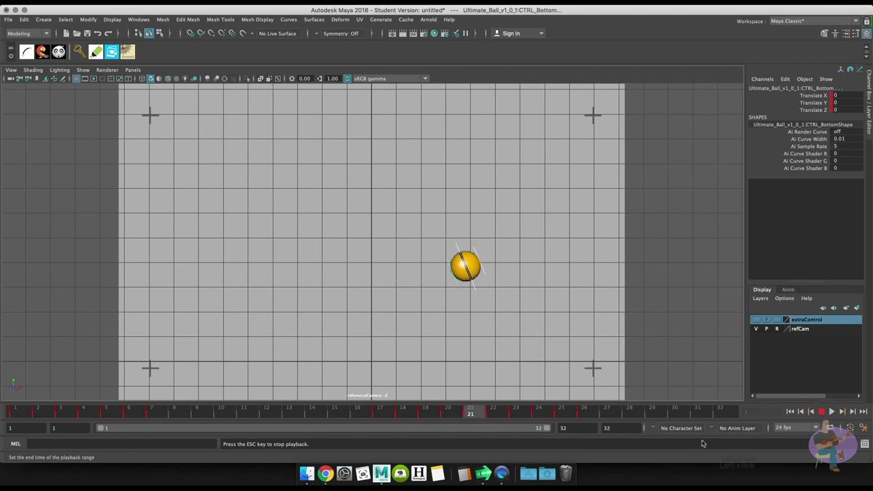
{"action": "left_click", "coordinate": [831, 411]}
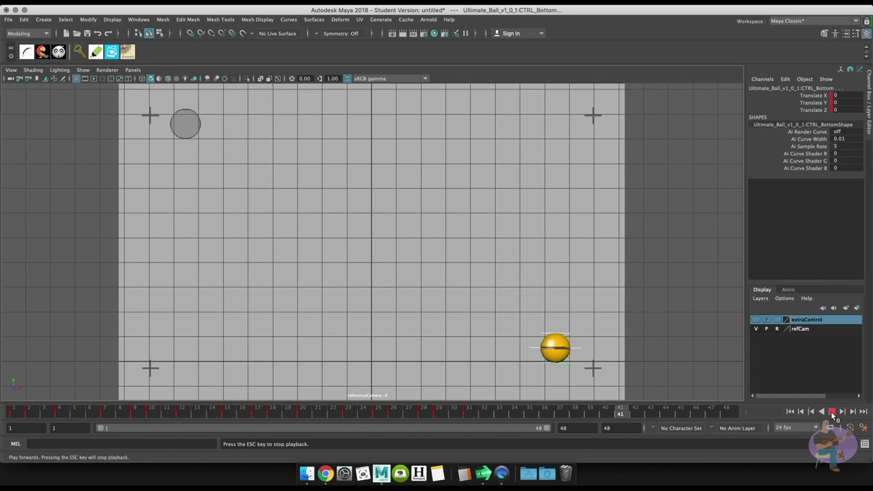
{"action": "left_click", "coordinate": [831, 412]}
Step: At frame 31, set the main control's Rotate Z to -720 and key all of the ball's controls
{"action": "left_click", "coordinate": [248, 417]}
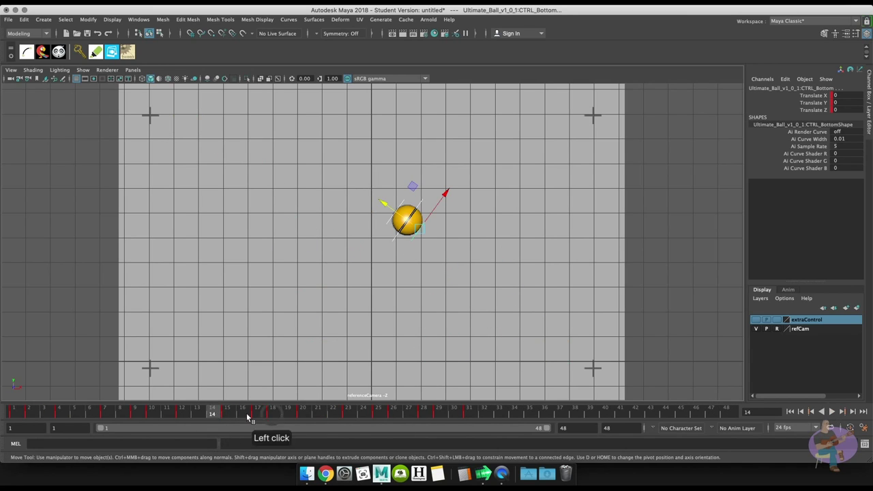
{"action": "left_click_drag", "start_coordinate": [248, 417], "coordinate": [484, 413]}
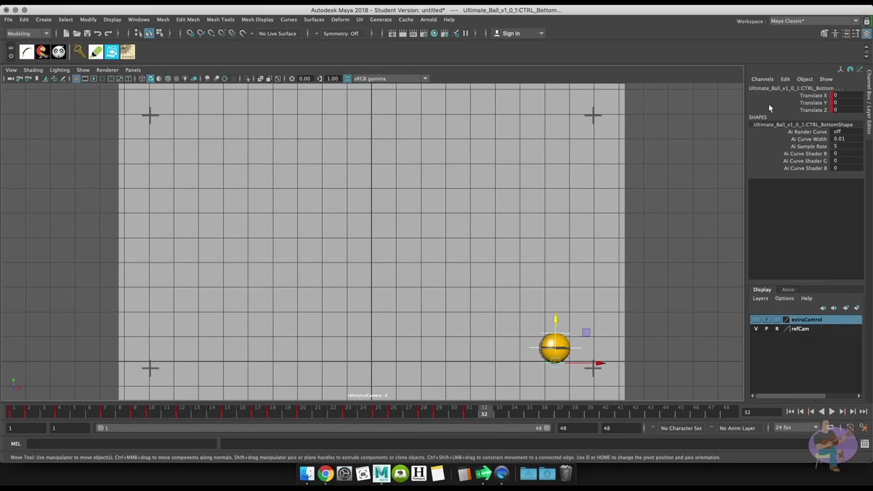
{"action": "left_click", "coordinate": [576, 348]}
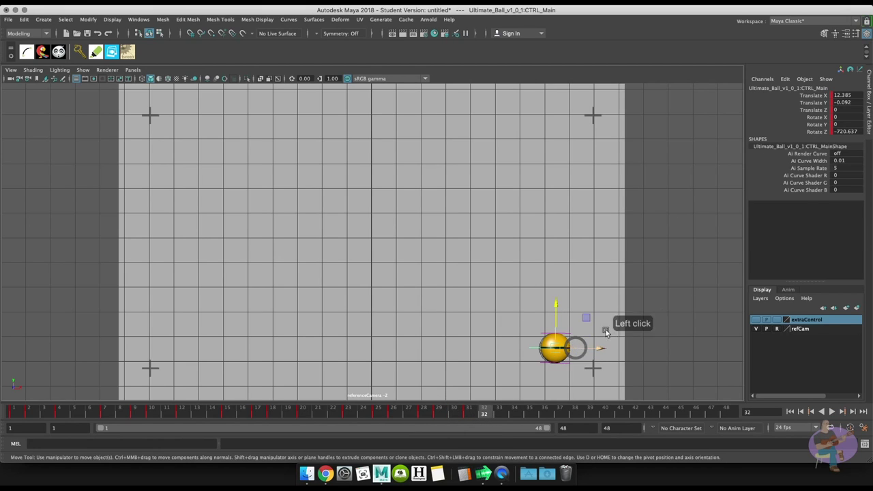
{"action": "left_click", "coordinate": [469, 413]}
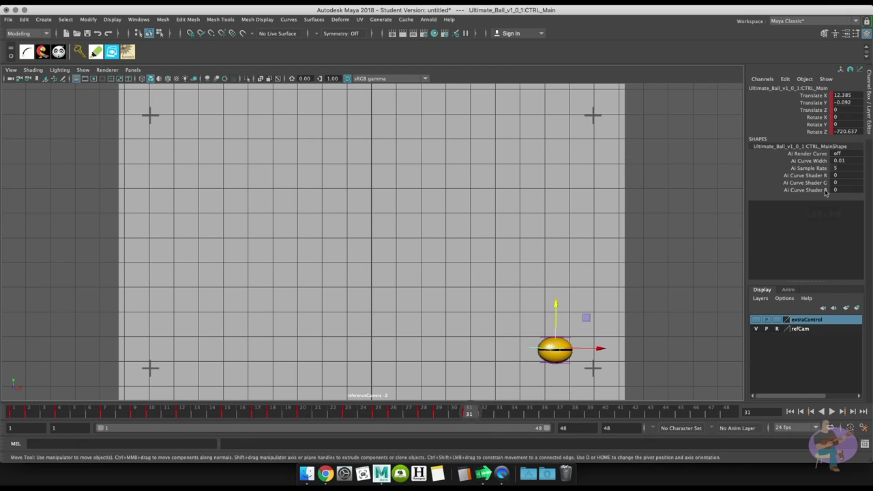
{"action": "left_click", "coordinate": [846, 132]}
{"action": "type", "text": "-"}
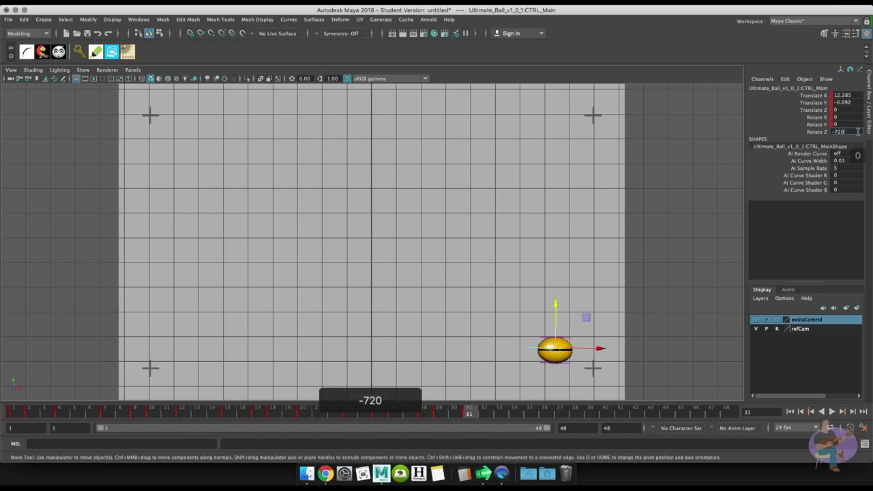
{"action": "key", "text": "Return"}
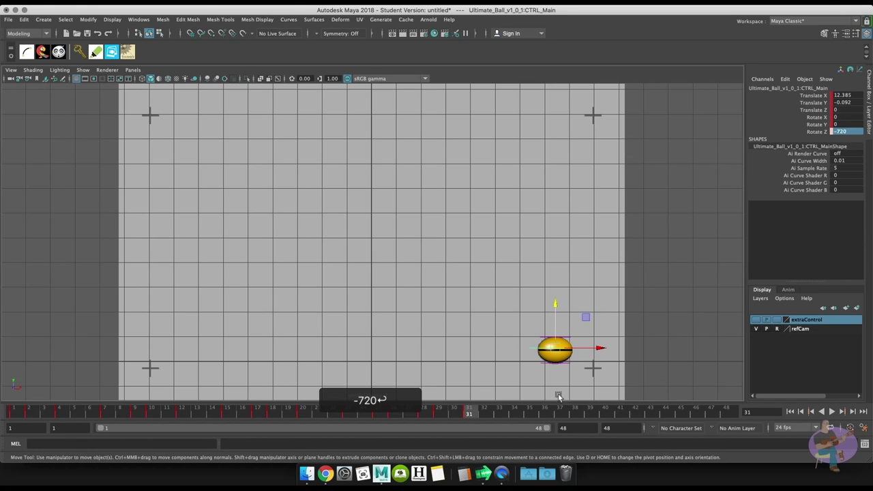
{"action": "left_click", "coordinate": [518, 313]}
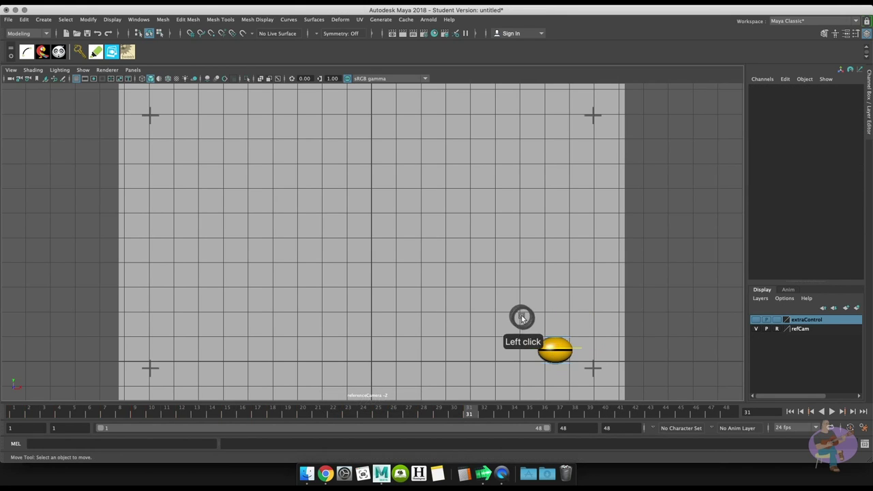
{"action": "left_click", "coordinate": [578, 372]}
{"action": "left_click", "coordinate": [535, 339]}
{"action": "left_click", "coordinate": [579, 372]}
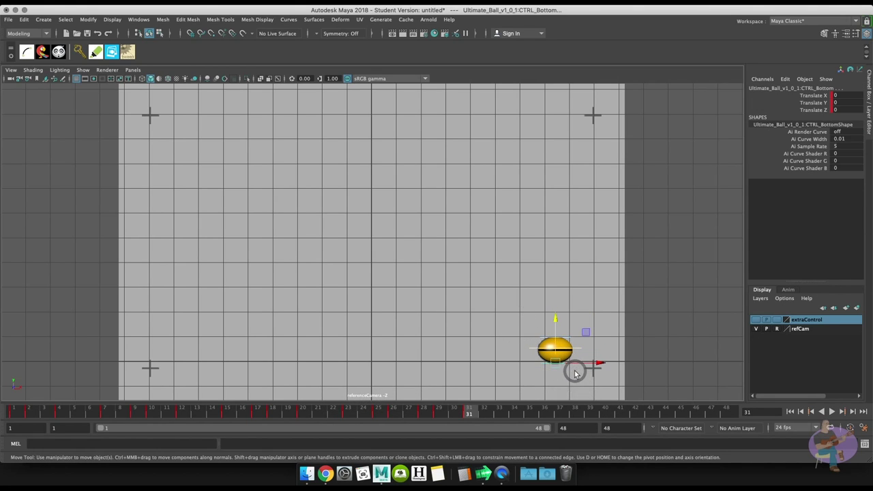
{"action": "key", "text": "s"}
Step: At frame 32, set the main control's Rotate Z to -720 and key all controls
{"action": "left_click", "coordinate": [485, 411]}
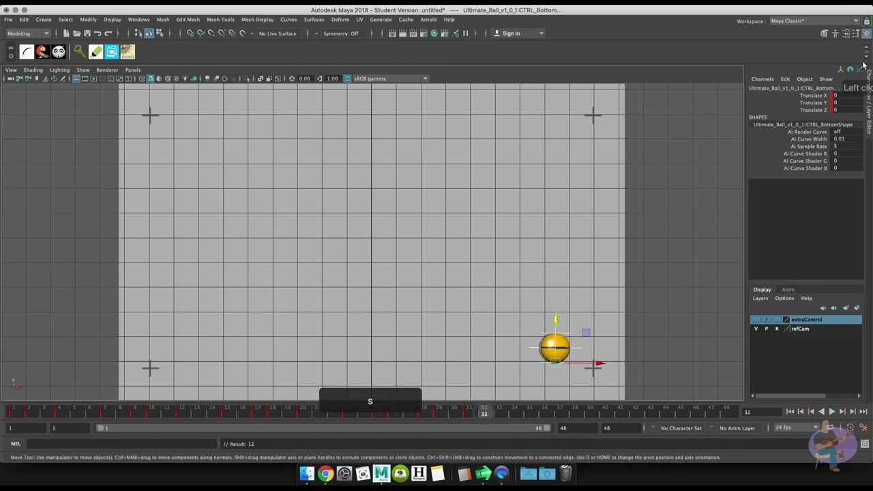
{"action": "left_click", "coordinate": [573, 346]}
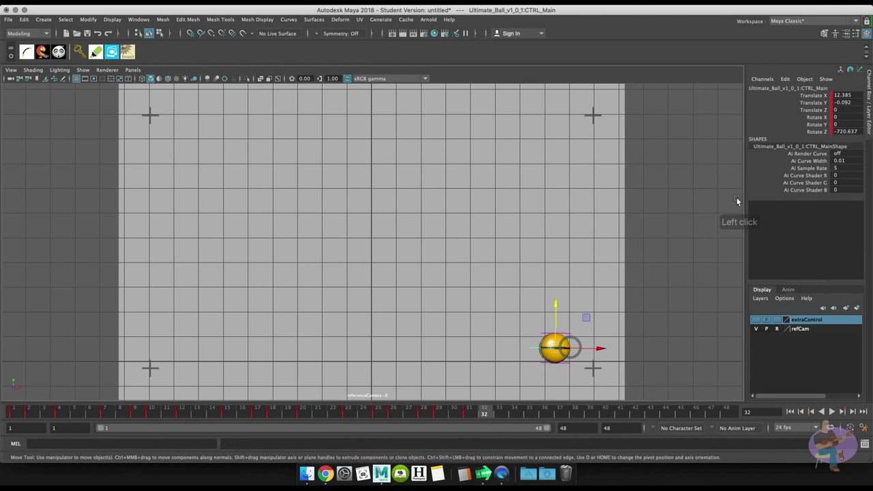
{"action": "left_click", "coordinate": [845, 131]}
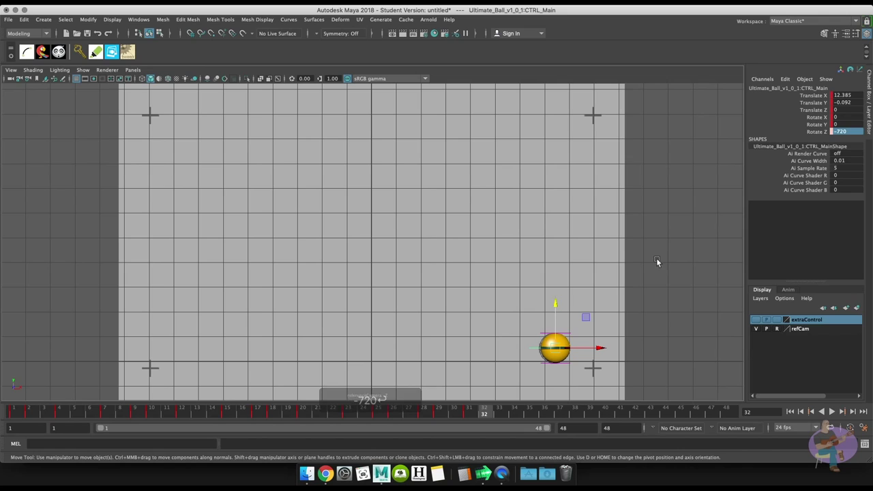
{"action": "left_click", "coordinate": [626, 287]}
{"action": "left_click", "coordinate": [573, 371]}
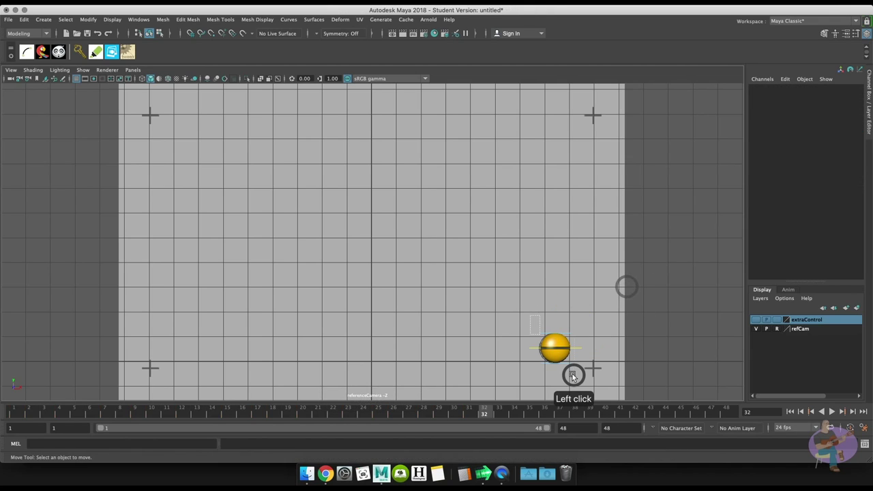
{"action": "key", "text": "s"}
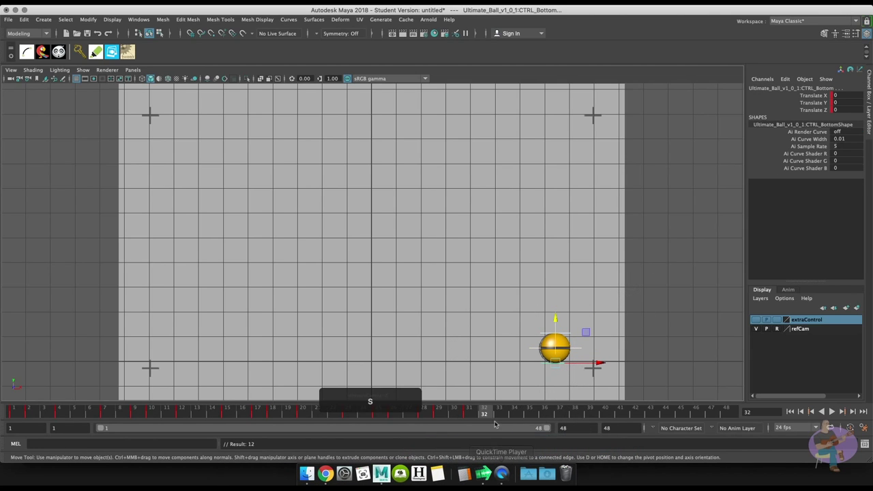
Step: Hide the refCam layer and play back the ball animation, returning to frame 1
{"action": "left_click", "coordinate": [438, 414]}
{"action": "left_click_drag", "start_coordinate": [438, 414], "coordinate": [6, 456]}
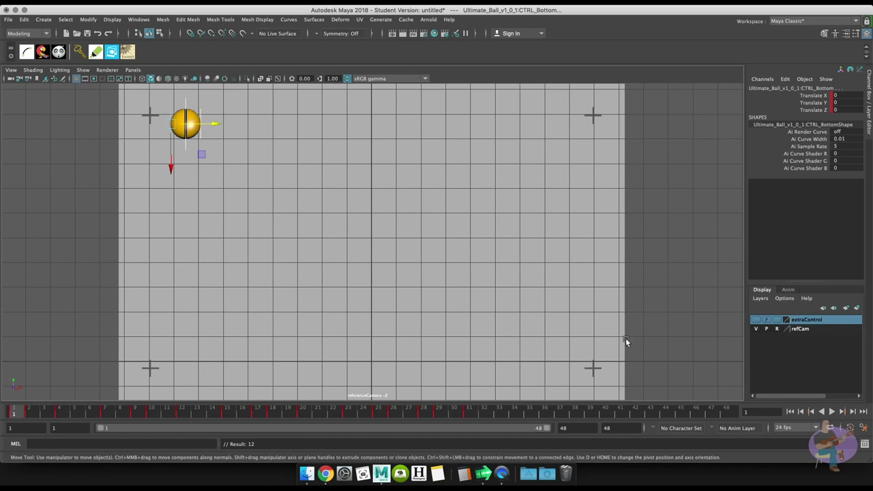
{"action": "left_click", "coordinate": [756, 329]}
{"action": "left_click", "coordinate": [427, 187]}
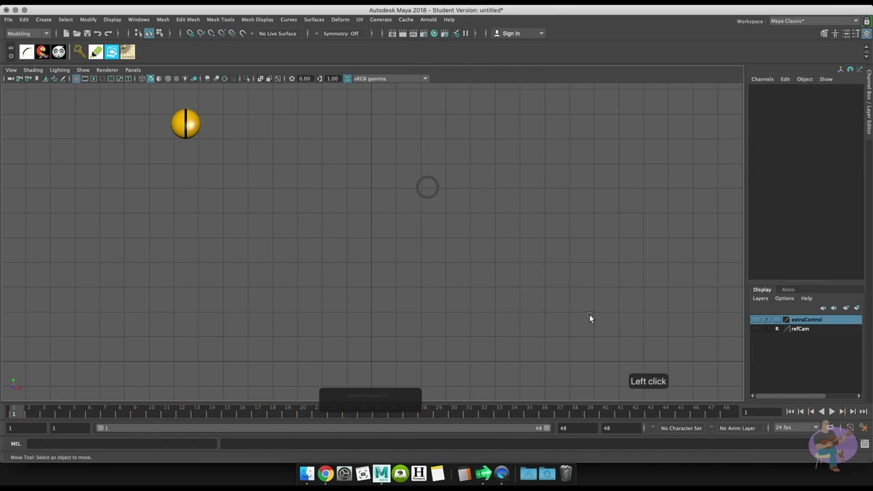
{"action": "left_click", "coordinate": [831, 412]}
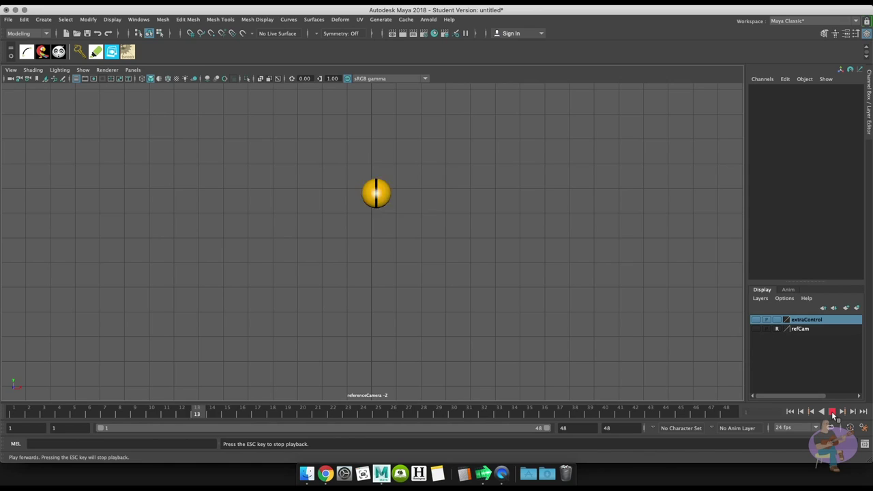
{"action": "left_click", "coordinate": [832, 412]}
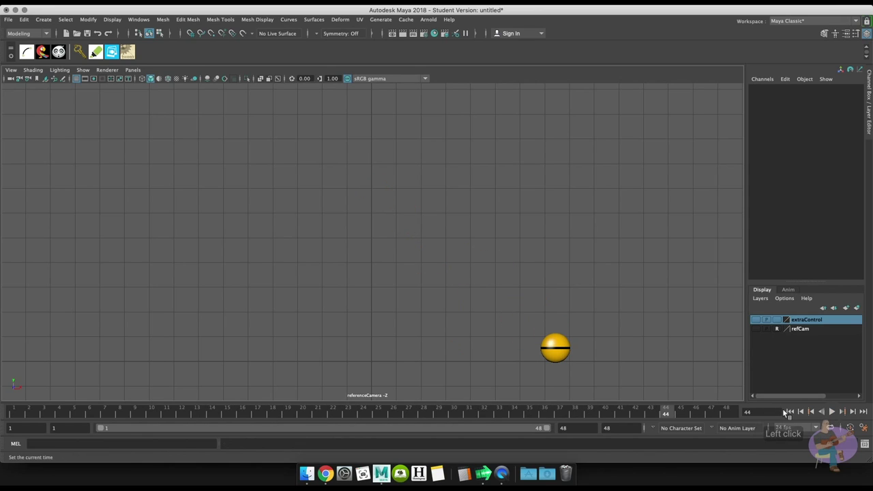
{"action": "left_click", "coordinate": [788, 412]}
{"action": "left_click", "coordinate": [252, 261]}
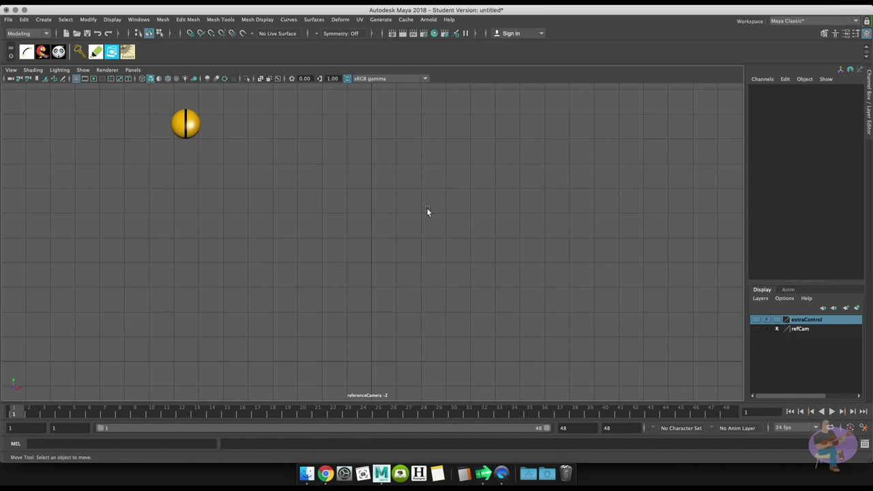
Step: Create a polygon cube for the ground and lower it to about Translate Y -0.48
{"action": "left_click", "coordinate": [43, 19]}
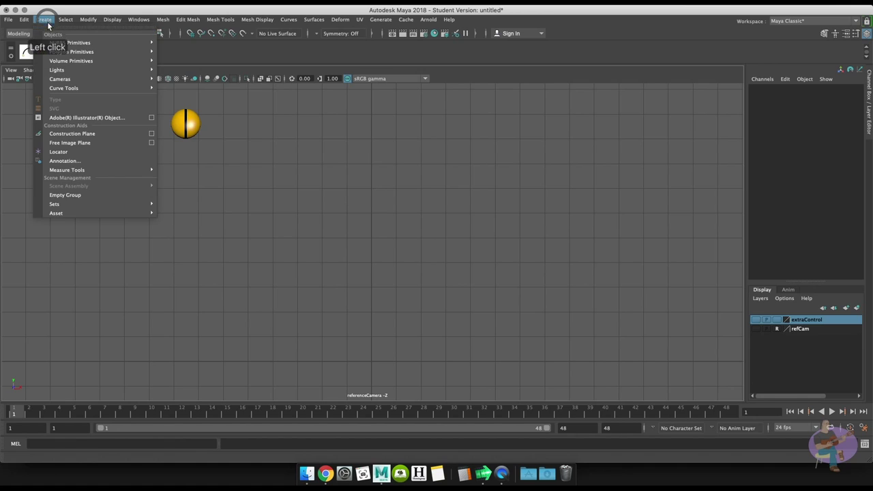
{"action": "mouse_move", "coordinate": [137, 52]}
{"action": "left_click", "coordinate": [178, 68]}
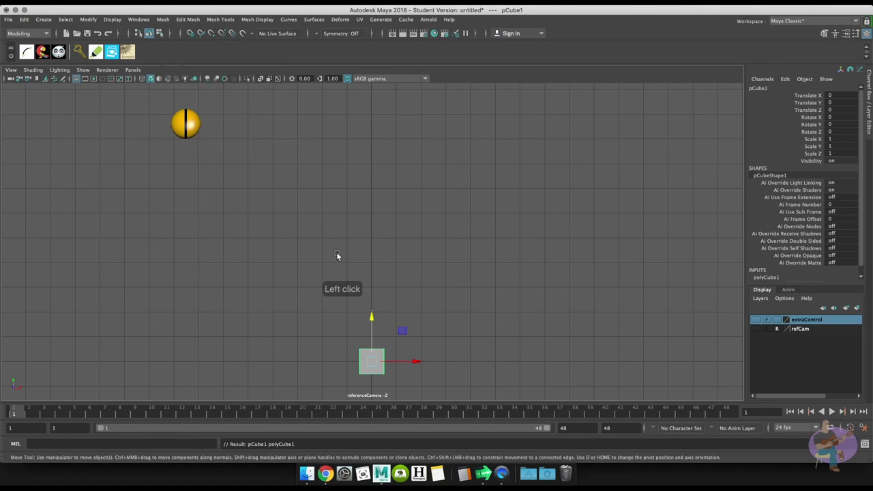
{"action": "left_click_drag", "start_coordinate": [369, 316], "coordinate": [370, 329]}
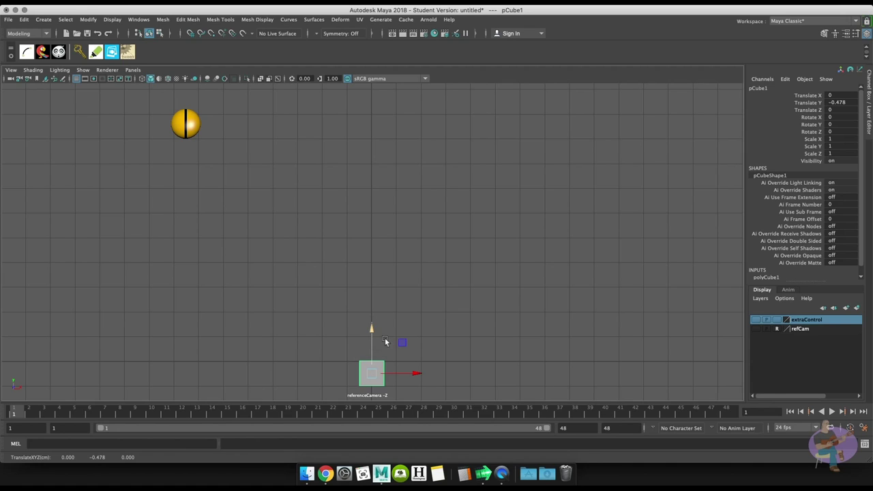
Step: Stretch the cube into a floor across the whole camera view with a Scale X of about 34.9
{"action": "key", "text": "r"}
{"action": "left_click_drag", "start_coordinate": [415, 374], "coordinate": [668, 381]}
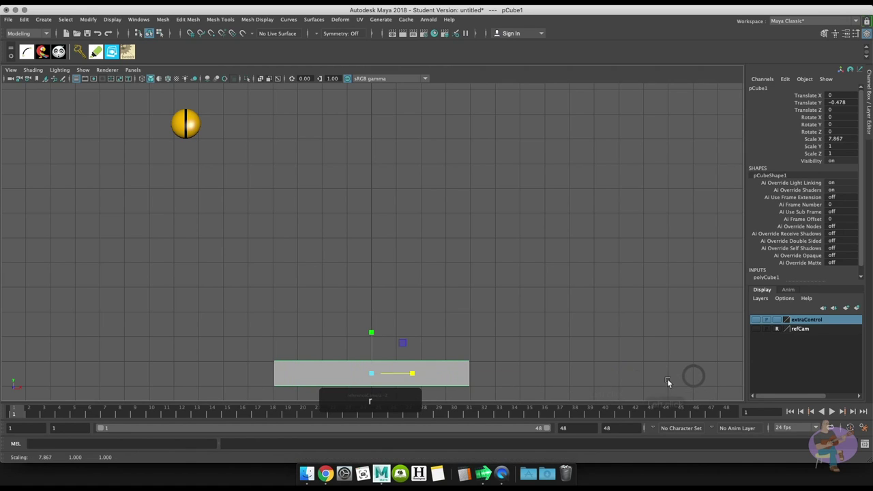
{"action": "left_click_drag", "start_coordinate": [449, 376], "coordinate": [553, 375]}
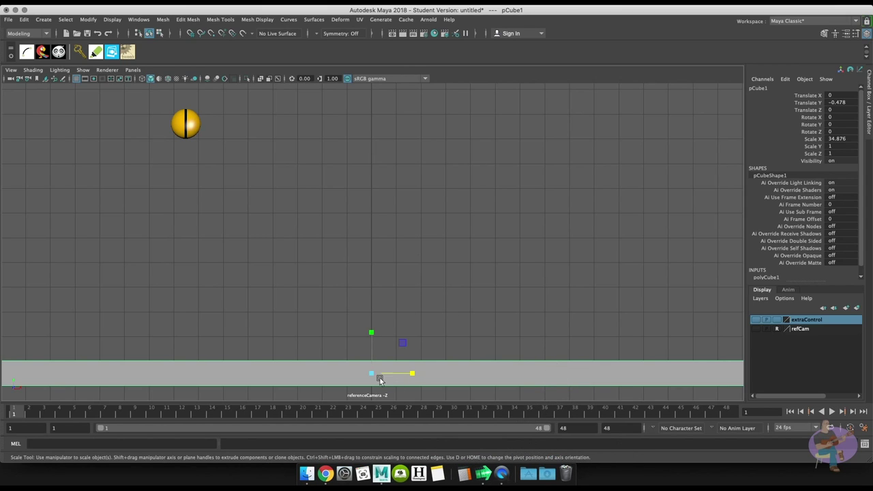
{"action": "left_click", "coordinate": [297, 339]}
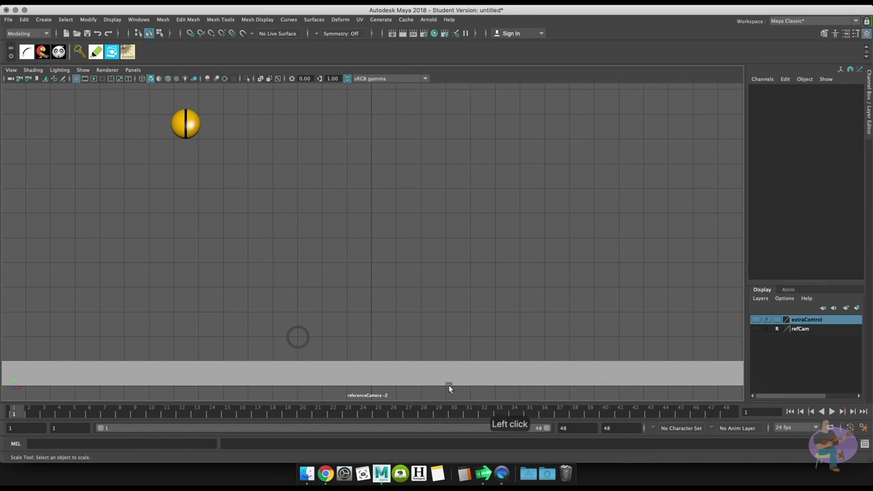
Step: Play back the bounce animation from frame 1 to check the ball's contact with the new floor
{"action": "left_click", "coordinate": [789, 411]}
{"action": "left_click", "coordinate": [831, 411]}
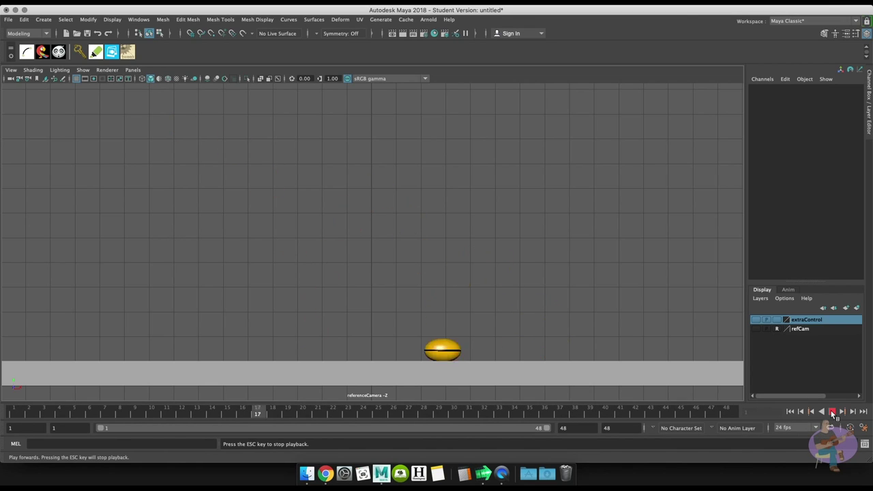
{"action": "left_click", "coordinate": [831, 411]}
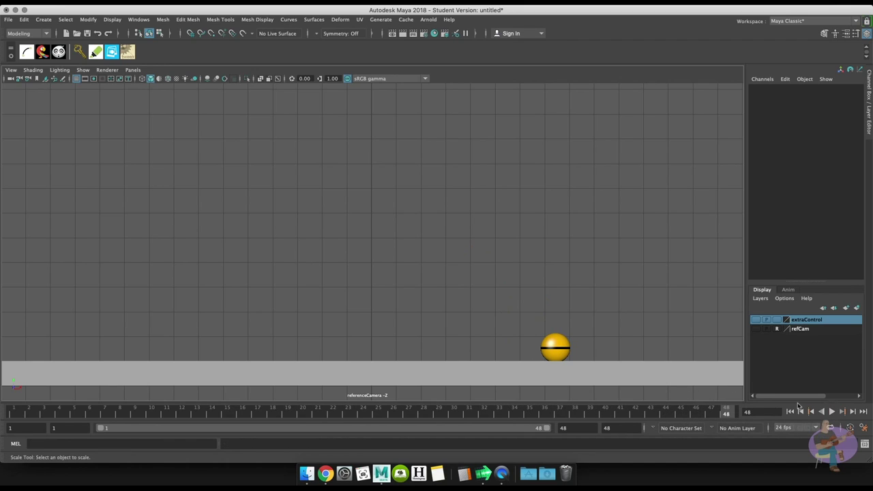
{"action": "left_click", "coordinate": [831, 411]}
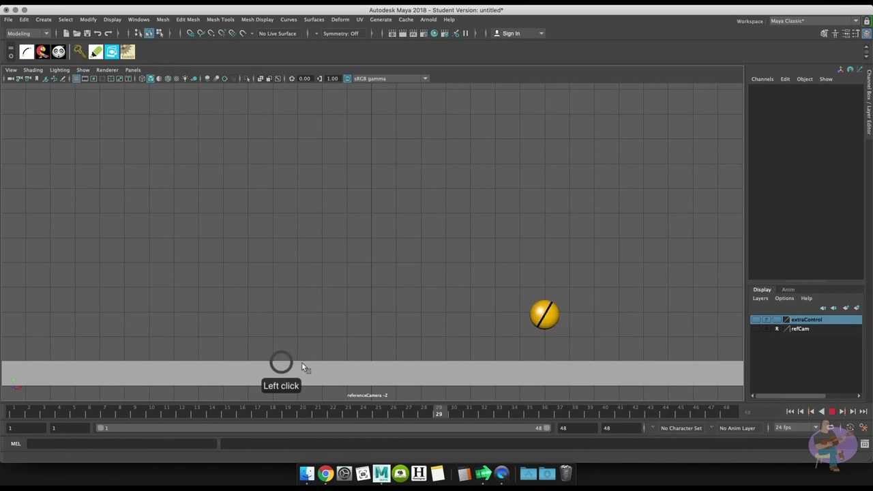
Step: Scrub to the ground contact at frame 31, display NURBS curves in the viewport, and select the ball's main control
{"action": "left_click_drag", "start_coordinate": [112, 369], "coordinate": [478, 394]}
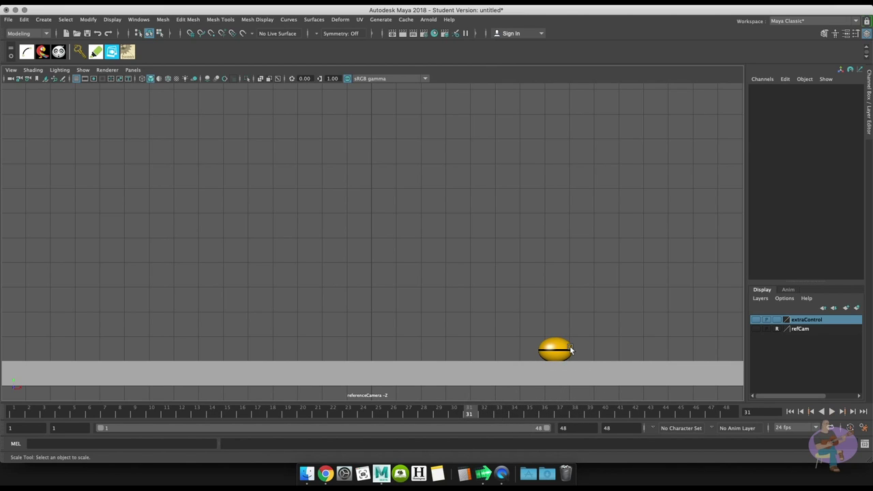
{"action": "key", "text": "space"}
{"action": "left_click", "coordinate": [455, 168]}
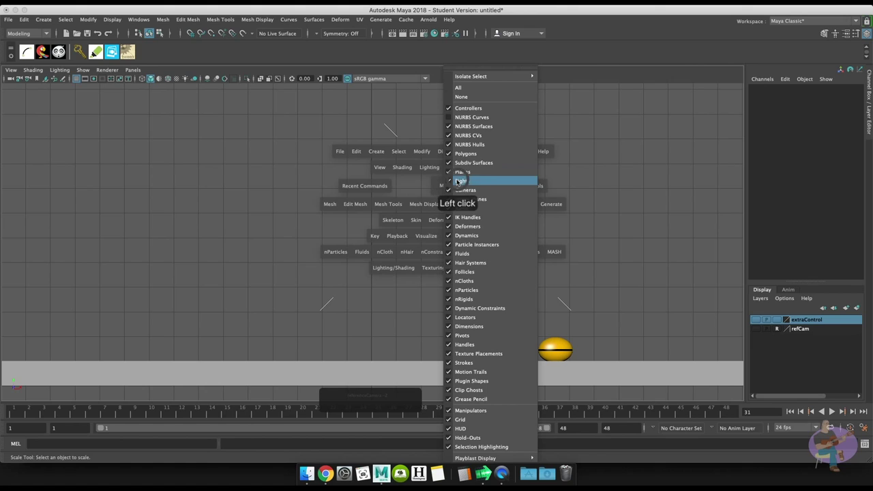
{"action": "left_click", "coordinate": [457, 120]}
{"action": "left_click", "coordinate": [570, 347]}
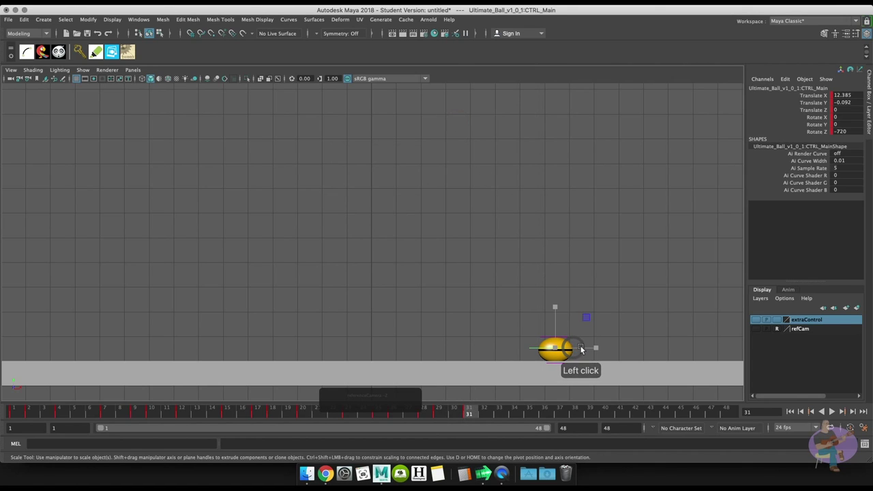
Step: Raise the ball's main control at frame 31 to Translate Y 0 so the ball sits on the floor
{"action": "key", "text": "w"}
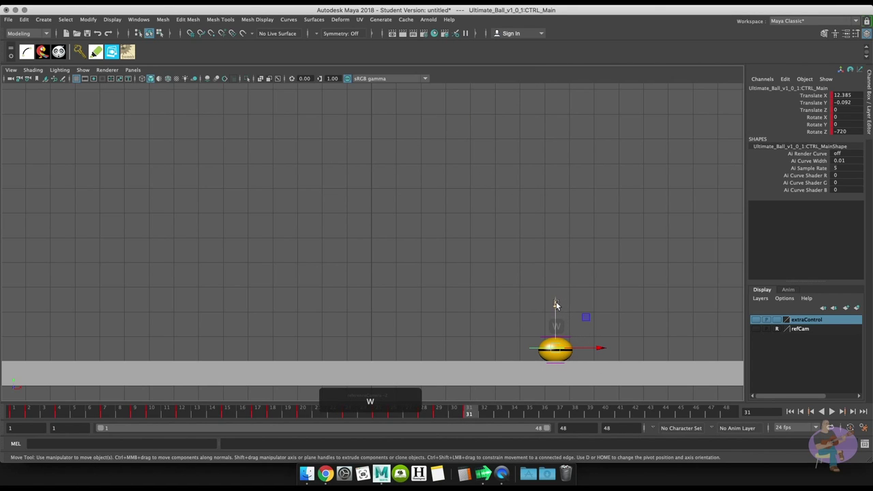
{"action": "left_click_drag", "start_coordinate": [555, 306], "coordinate": [557, 303]}
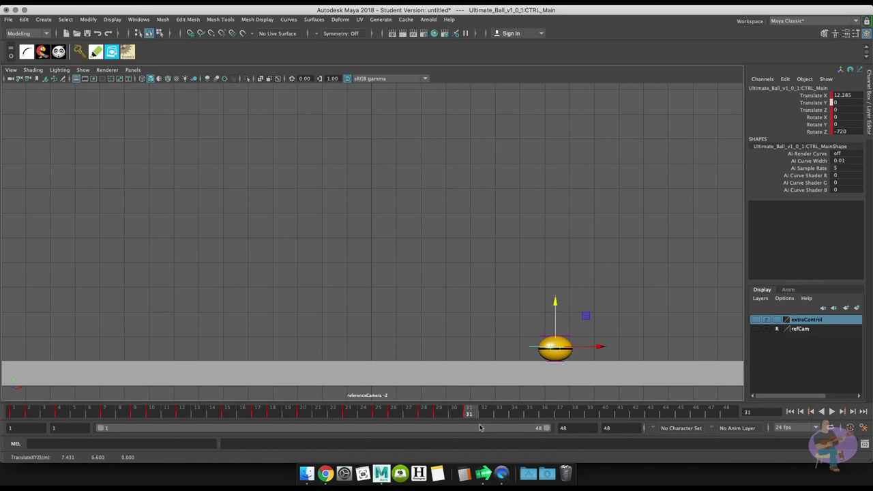
Step: Scrub through the earlier bounces, including frame 7, to examine the ball's contact with the floor
{"action": "left_click_drag", "start_coordinate": [476, 412], "coordinate": [1, 399]}
{"action": "left_click", "coordinate": [111, 407]}
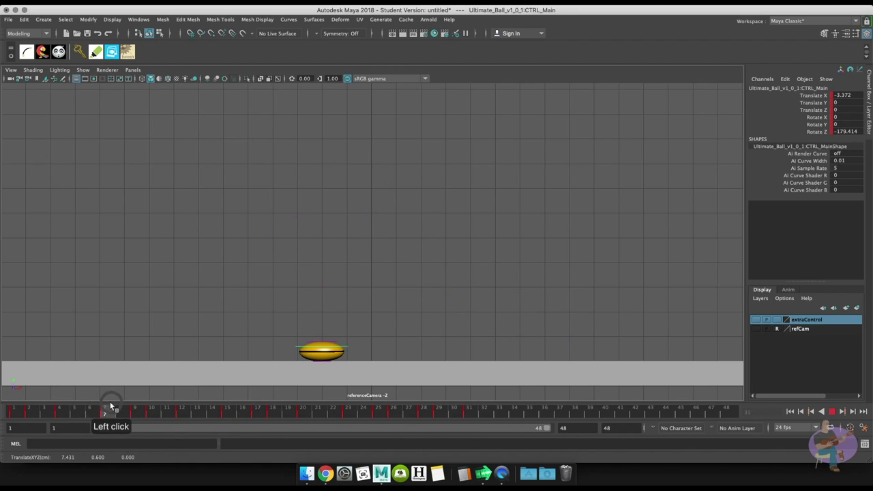
{"action": "left_click", "coordinate": [108, 406]}
{"action": "key", "text": "w"}
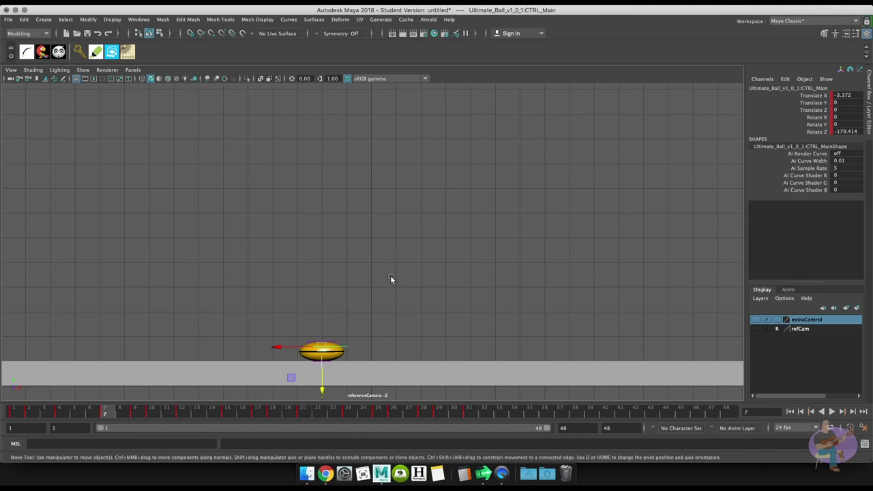
{"action": "left_click", "coordinate": [347, 349]}
{"action": "left_click_drag", "start_coordinate": [107, 411], "coordinate": [302, 413]}
Step: At frame 32, set the main control's Translate Y to 0 and key only that channel
{"action": "left_click_drag", "start_coordinate": [250, 397], "coordinate": [485, 414]}
{"action": "left_click", "coordinate": [845, 102]}
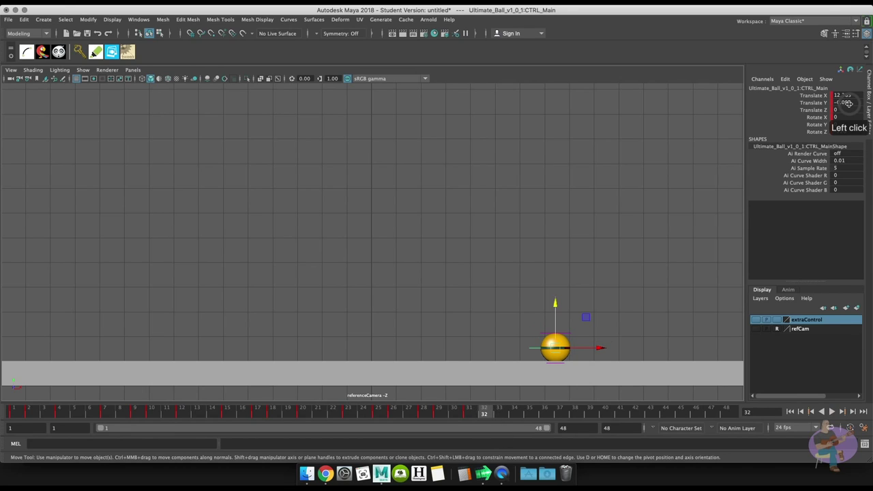
{"action": "type", "text": "0"}
{"action": "key", "text": "Return"}
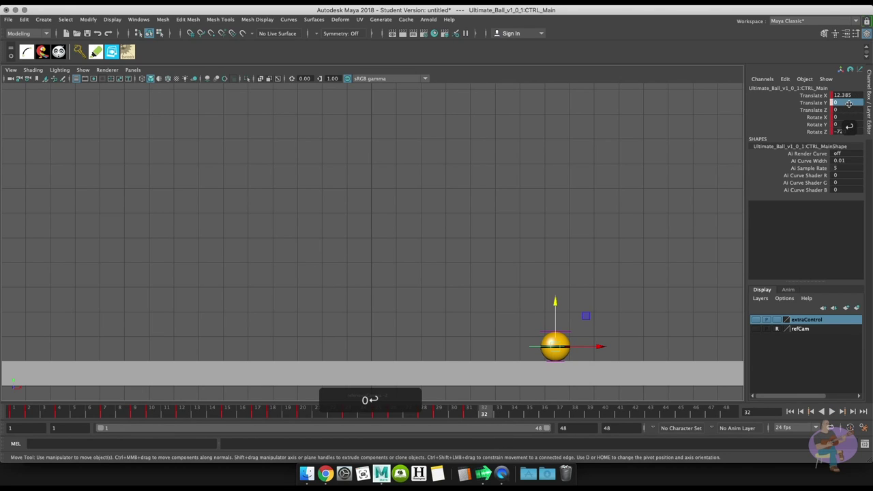
{"action": "right_click", "coordinate": [820, 103]}
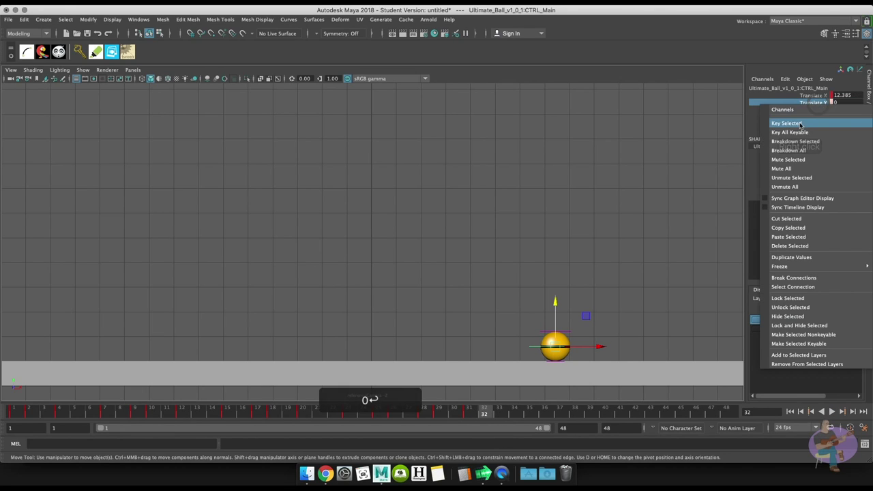
{"action": "left_click", "coordinate": [853, 120]}
Step: Go to frame 31 and open the main control's Translate Y value for editing
{"action": "left_click", "coordinate": [469, 411]}
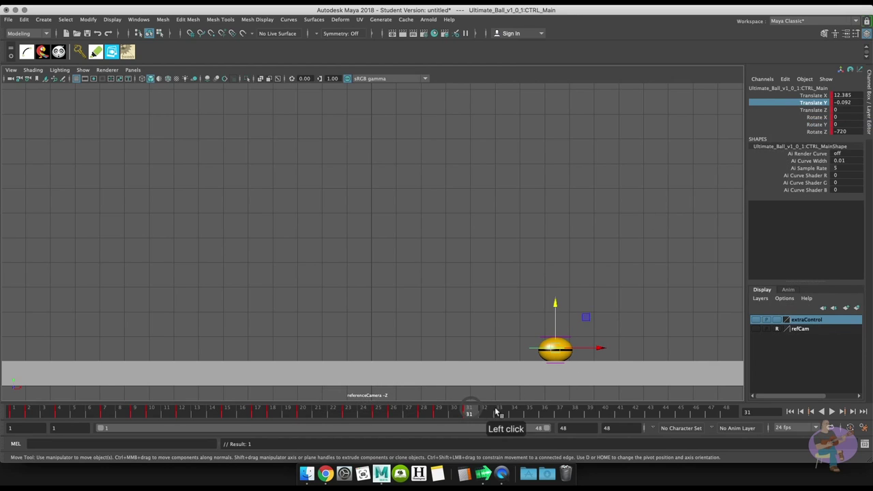
{"action": "right_click", "coordinate": [814, 104]}
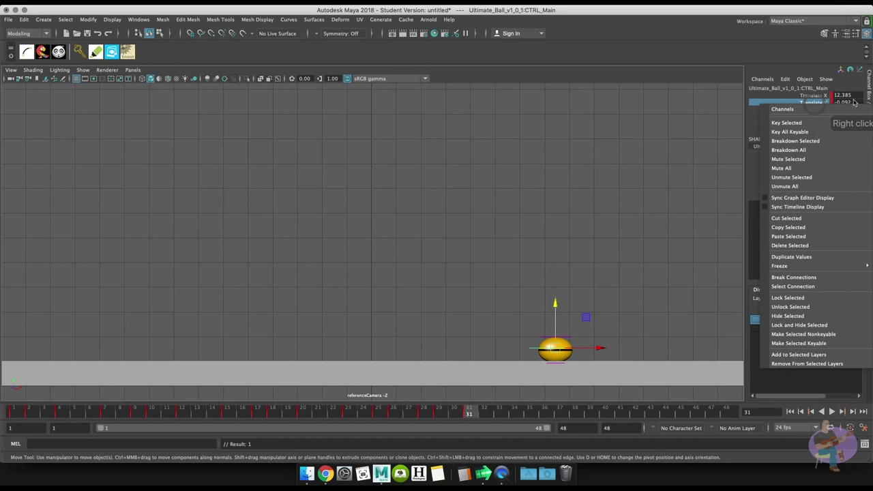
{"action": "left_click", "coordinate": [845, 102]}
Step: Return to the first frame and play back the bounce to check the corrected floor contact
{"action": "left_click", "coordinate": [789, 411]}
{"action": "left_click", "coordinate": [831, 411]}
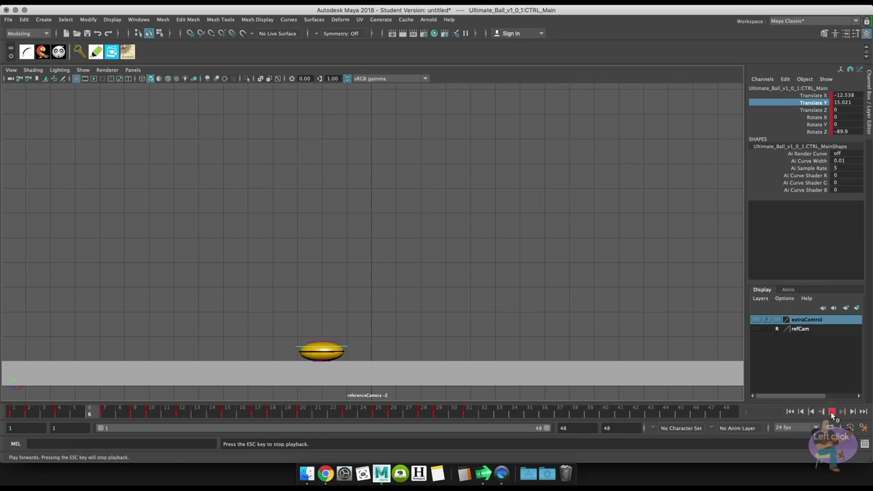